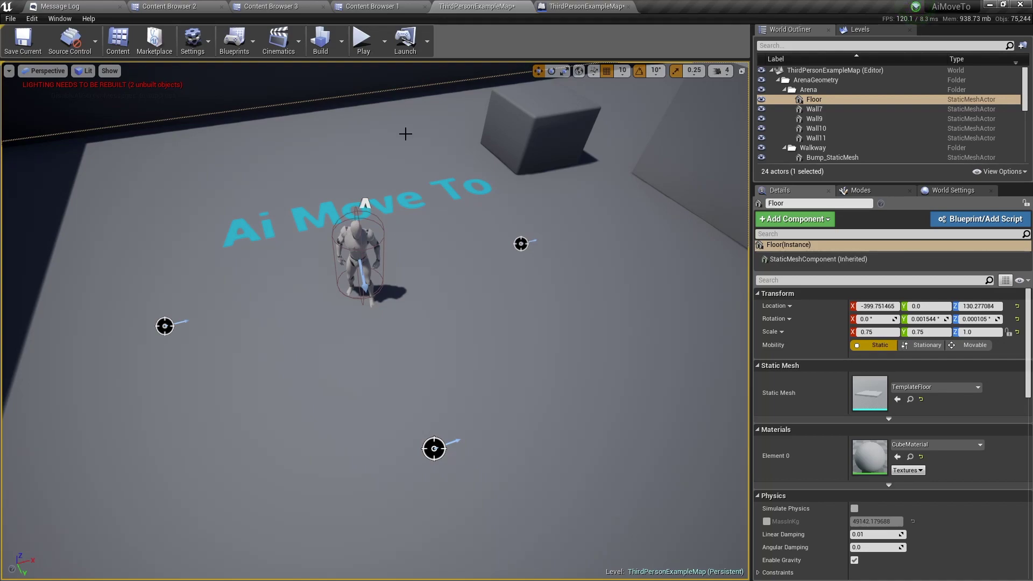
In the level blueprint, undo the last node move, reposition AI MoveTo beside Event BeginPlay and connect Event BeginPlay to it.
click(574, 8)
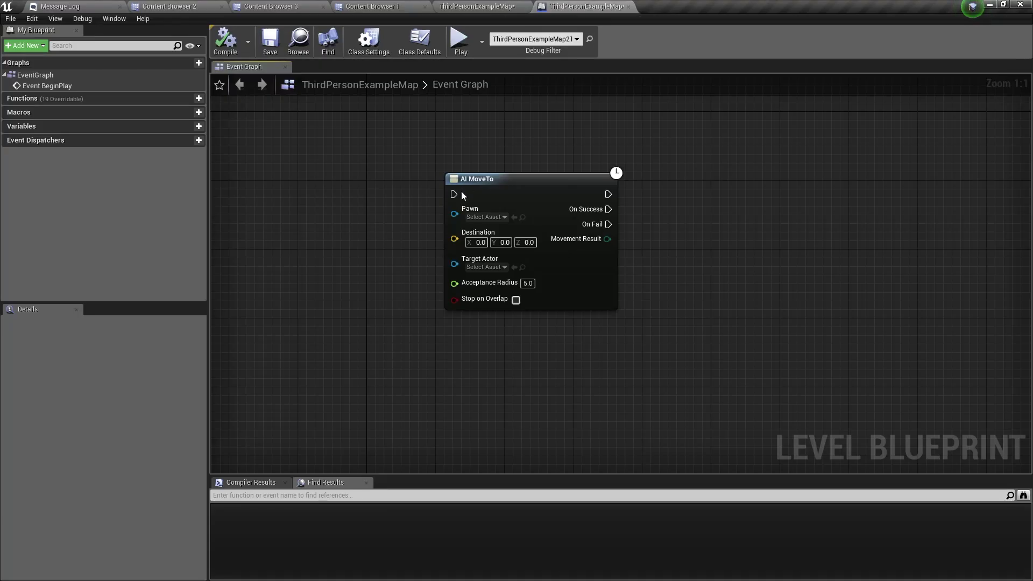
click(528, 228)
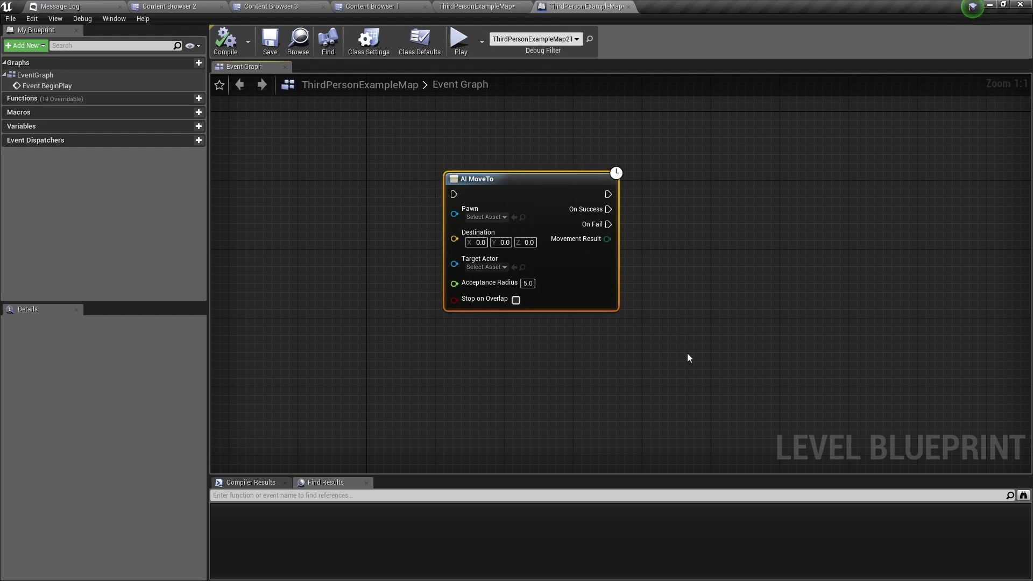
click(670, 332)
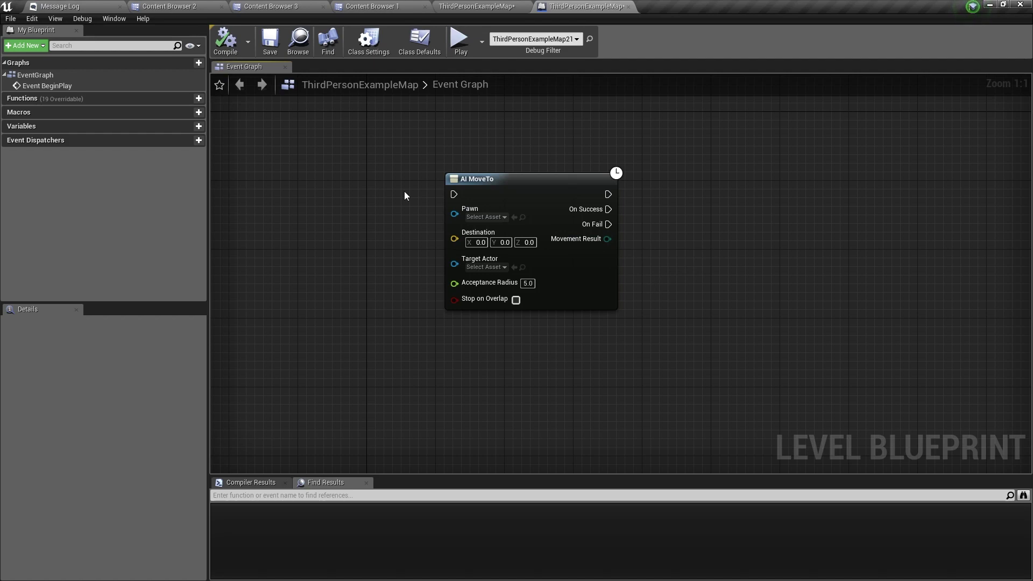
key(ctrl+z)
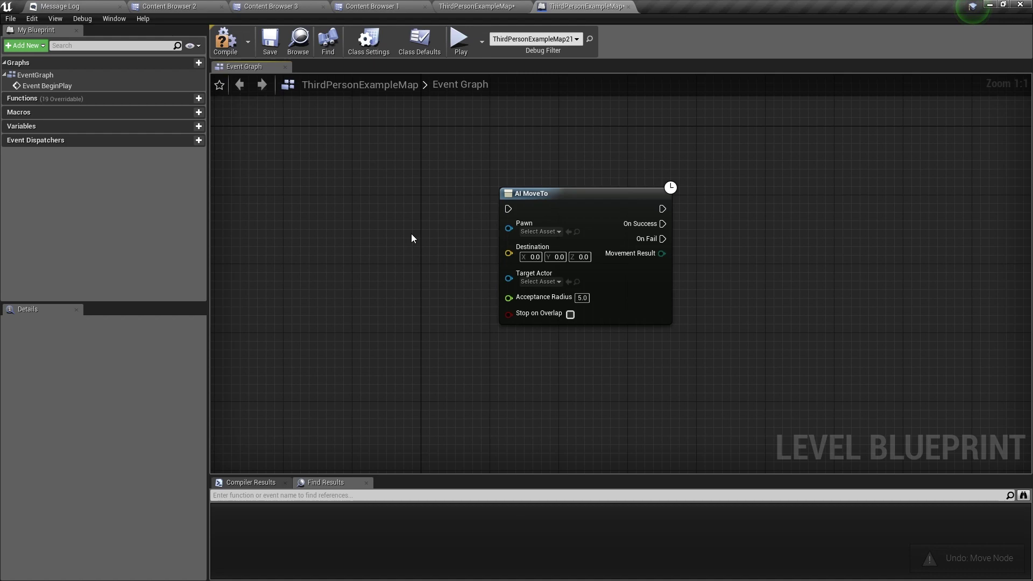
right_drag(334, 171, 464, 297)
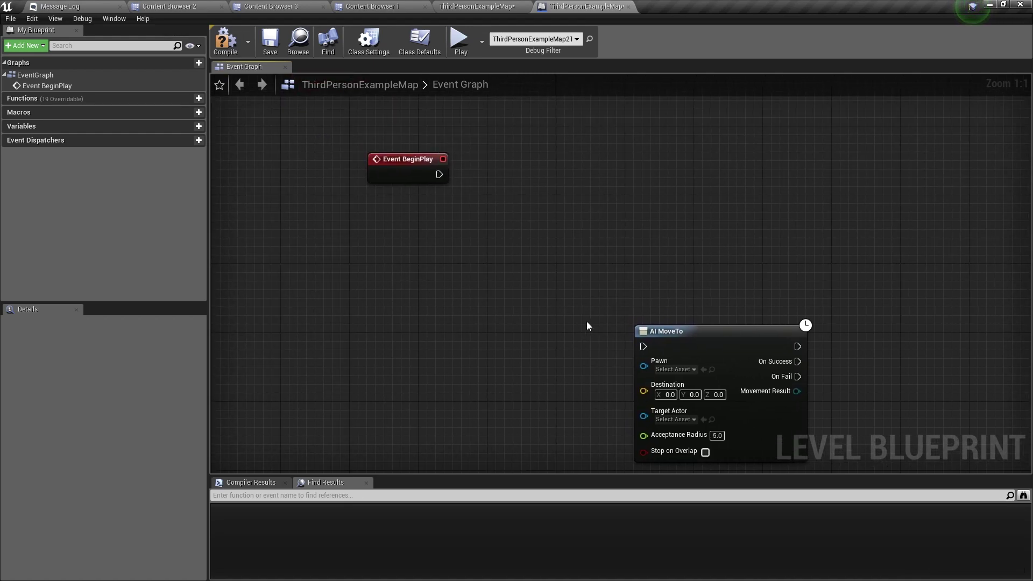
drag(699, 339, 603, 183)
drag(439, 175, 541, 174)
click(531, 143)
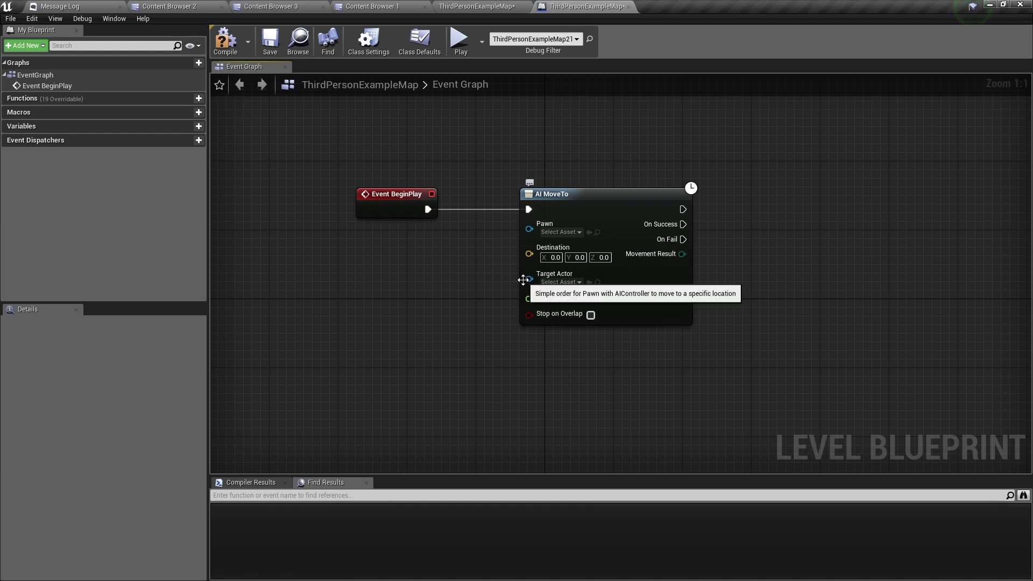
Add references to the three target points and AIPawn from the level to the level blueprint's event graph.
click(471, 6)
click(520, 244)
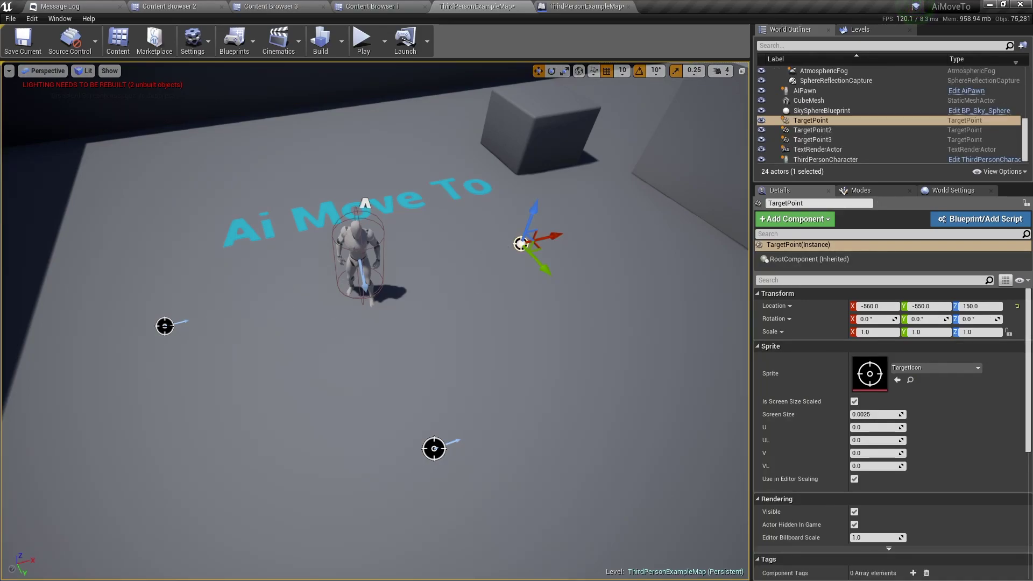
ctrl+click(164, 326)
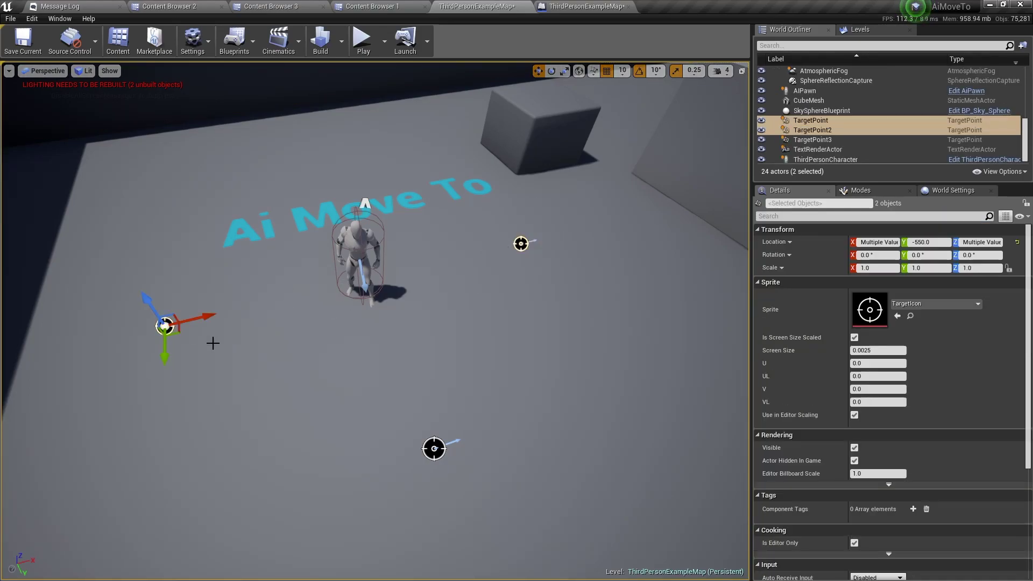
ctrl+click(434, 448)
ctrl+click(361, 247)
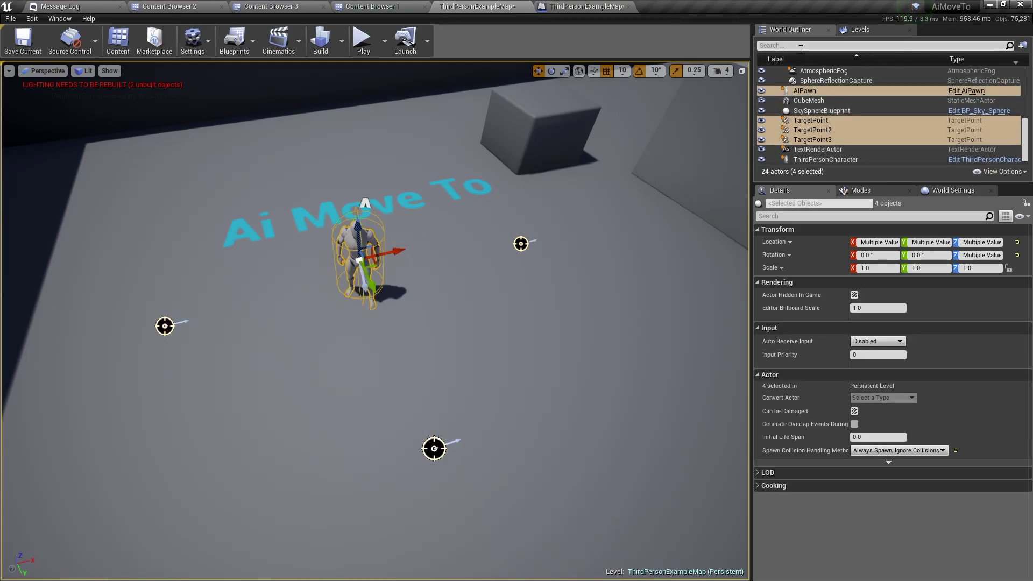
drag(807, 136, 316, 343)
right_drag(366, 325, 389, 291)
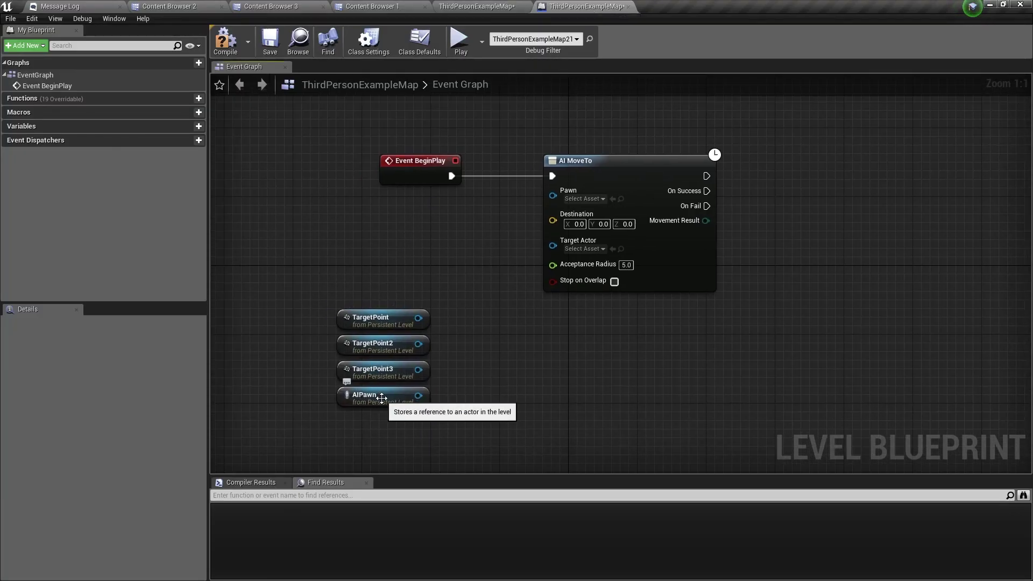
Connect the AIPawn reference to the Pawn input of AI MoveTo and the TargetPoint reference to its Target Actor input.
drag(379, 398, 380, 279)
right_drag(479, 305, 462, 325)
drag(357, 294, 539, 206)
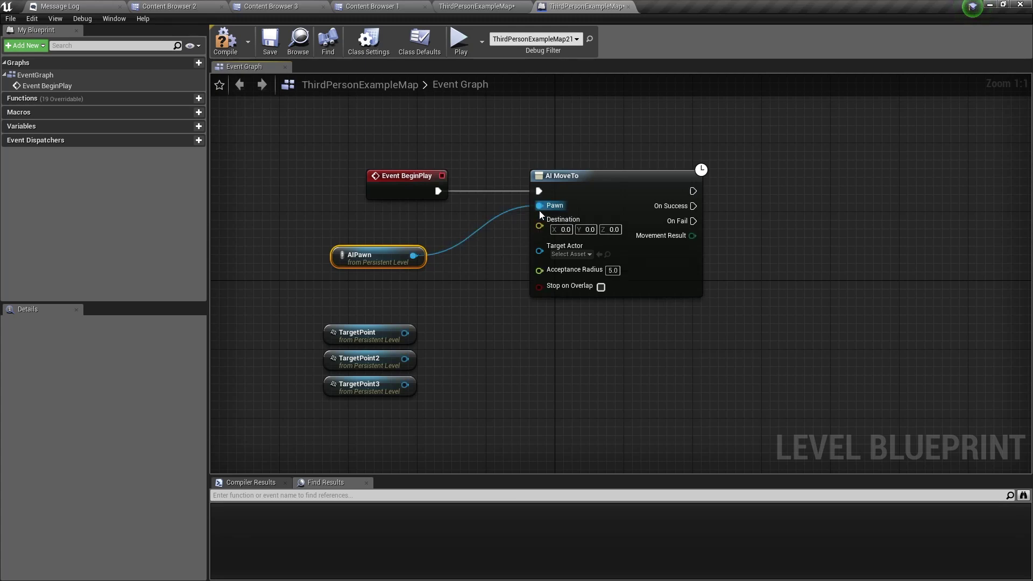
drag(372, 255, 398, 236)
right_drag(484, 277, 496, 267)
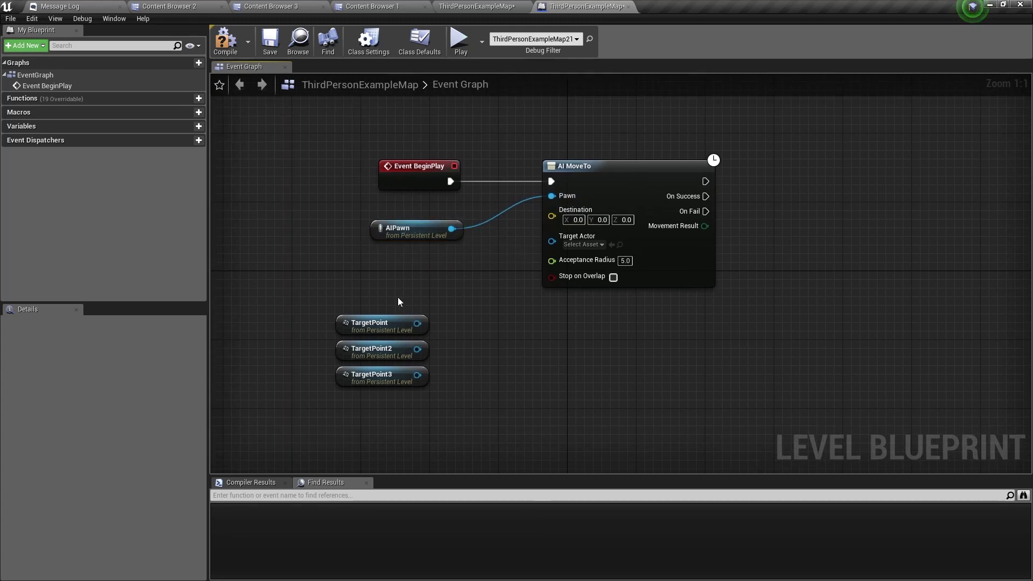
drag(382, 323, 554, 243)
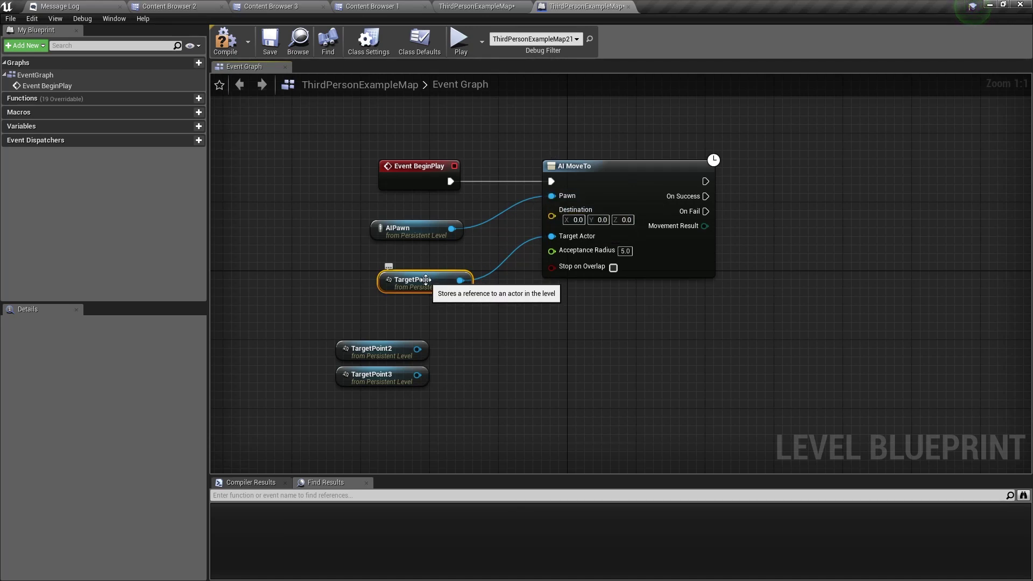
Try feeding TargetPoint's GetActorLocation into the Destination input of AI MoveTo, and delete the location node.
drag(425, 279, 297, 270)
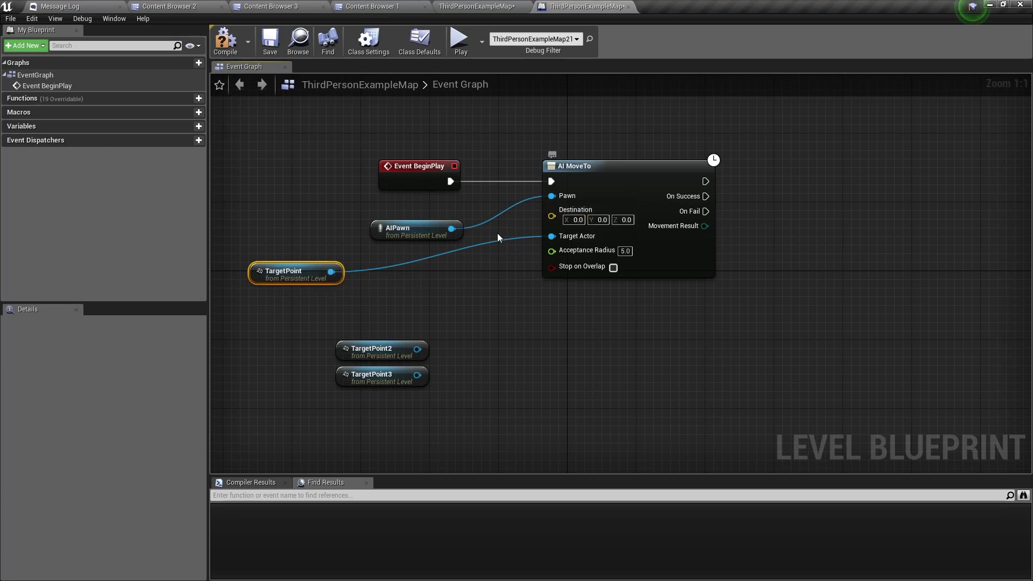
drag(330, 272, 419, 273)
text(get loc)
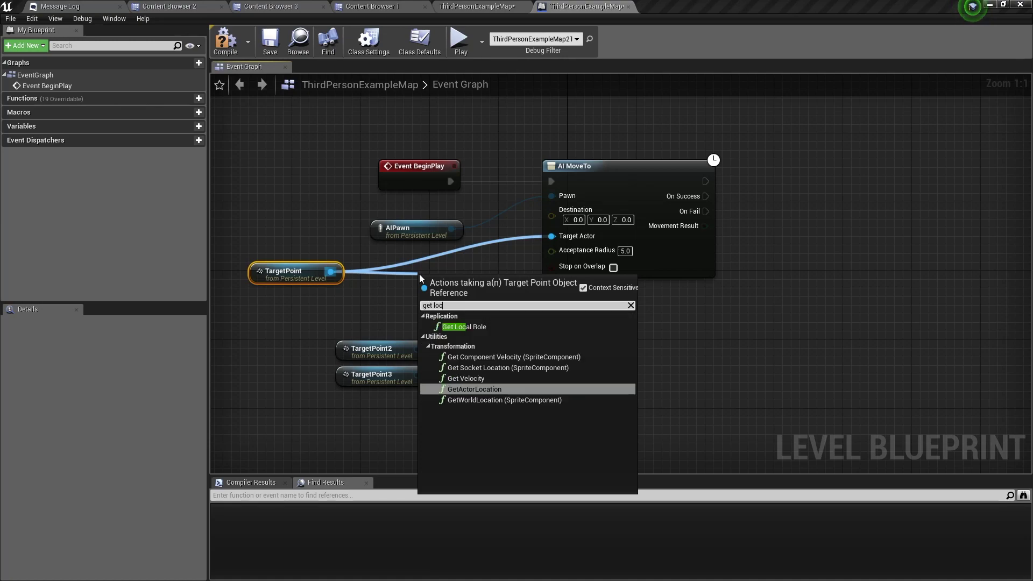
click(466, 387)
drag(472, 282, 569, 213)
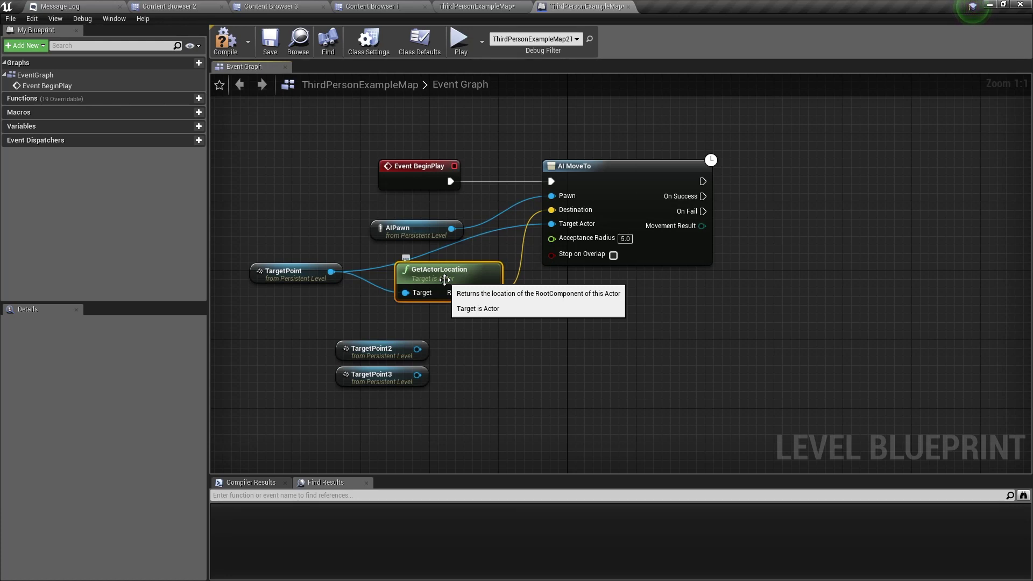
key(Delete)
drag(261, 277, 381, 278)
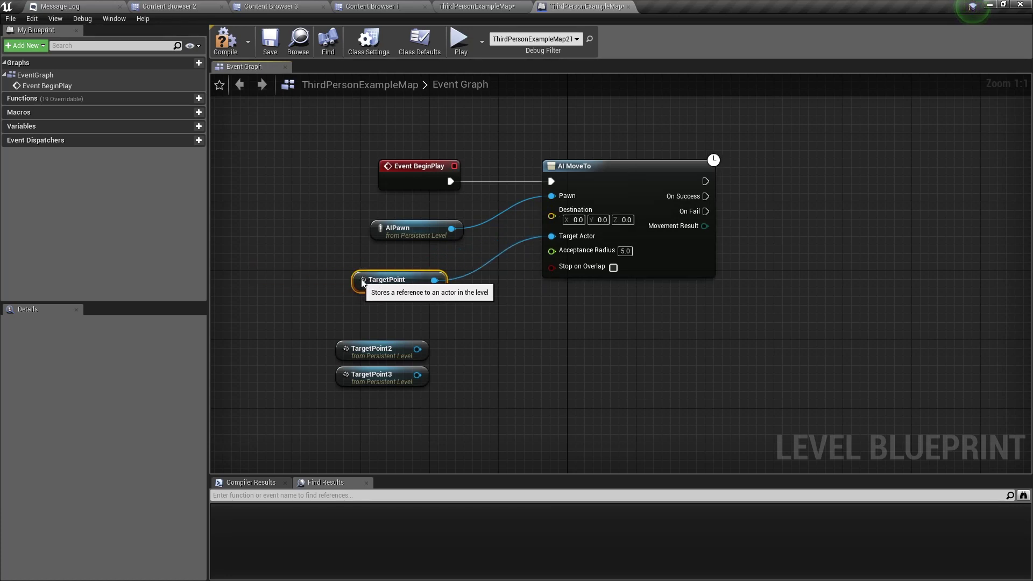
Move the TargetPoint2 and TargetPoint3 references below the AI MoveTo node, and compile and save the level blueprint.
click(462, 323)
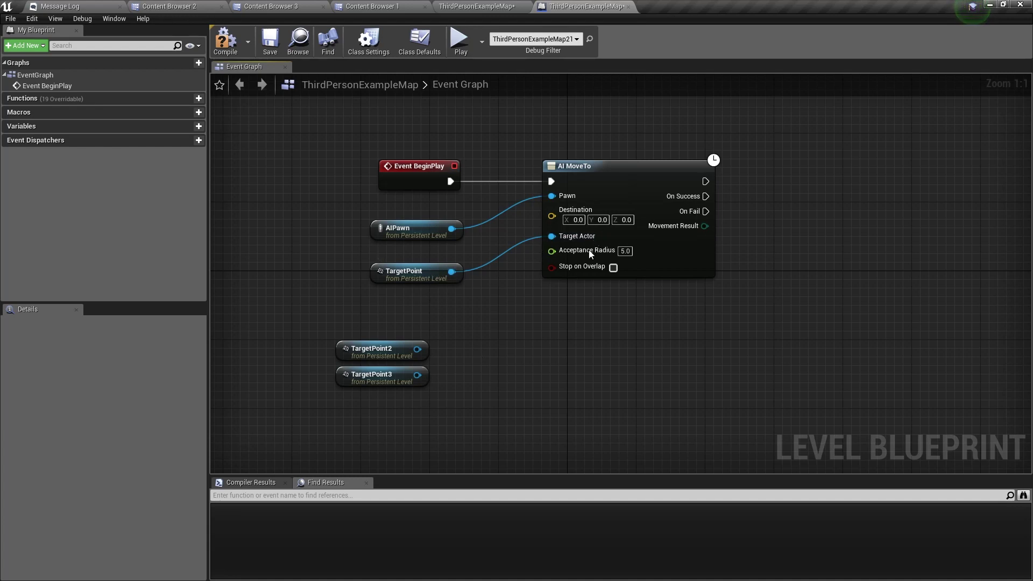
drag(334, 417, 621, 401)
click(594, 336)
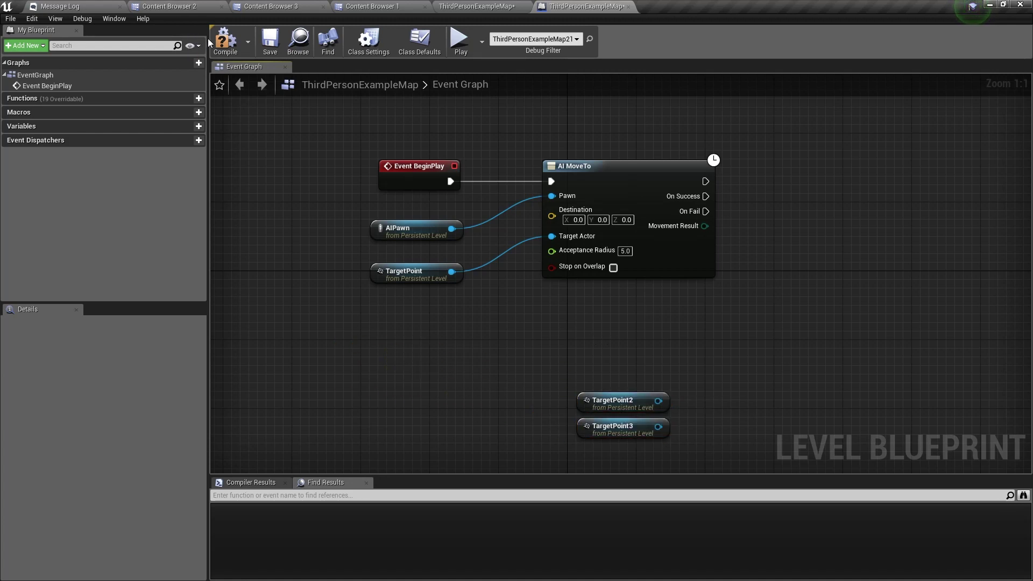
click(225, 41)
click(270, 38)
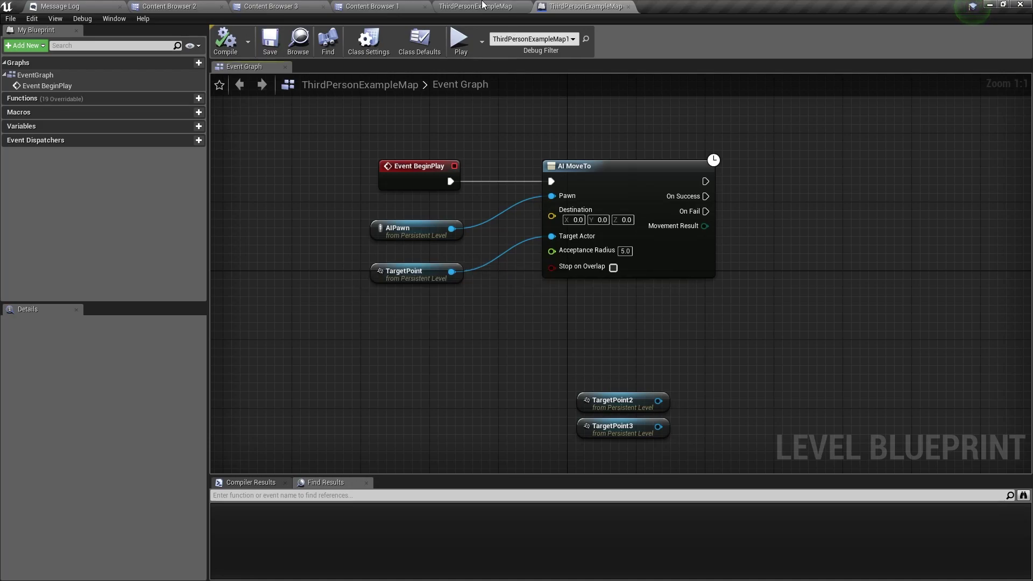
Play the level to test whether the AI pawn moves to its target point, and stop the session.
click(482, 6)
click(370, 42)
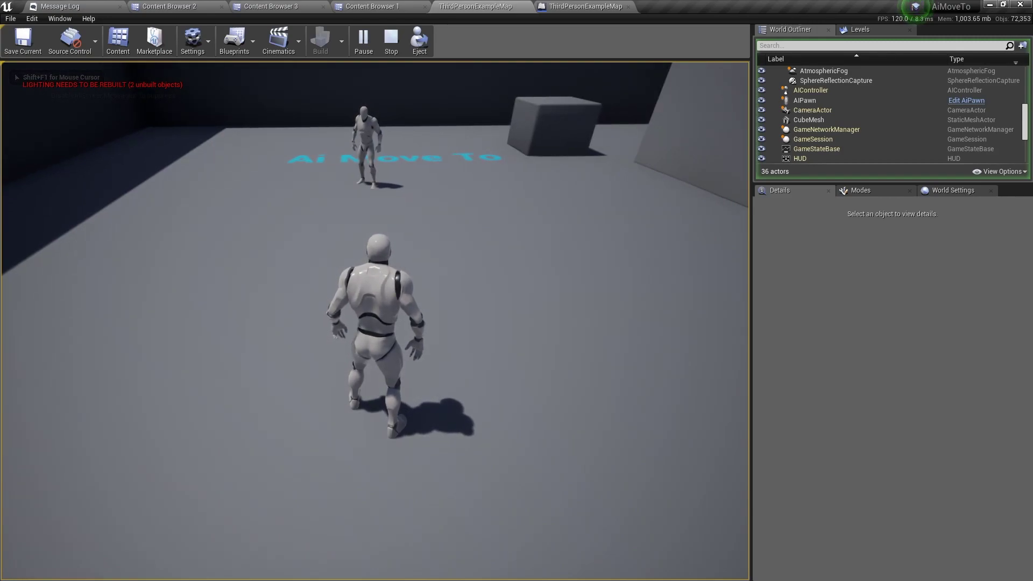
key(Escape)
Place a Nav Mesh Bounds Volume on the floor near the stairs and show the navigation mesh in the viewport.
right_drag(375, 242, 375, 177)
key(w)
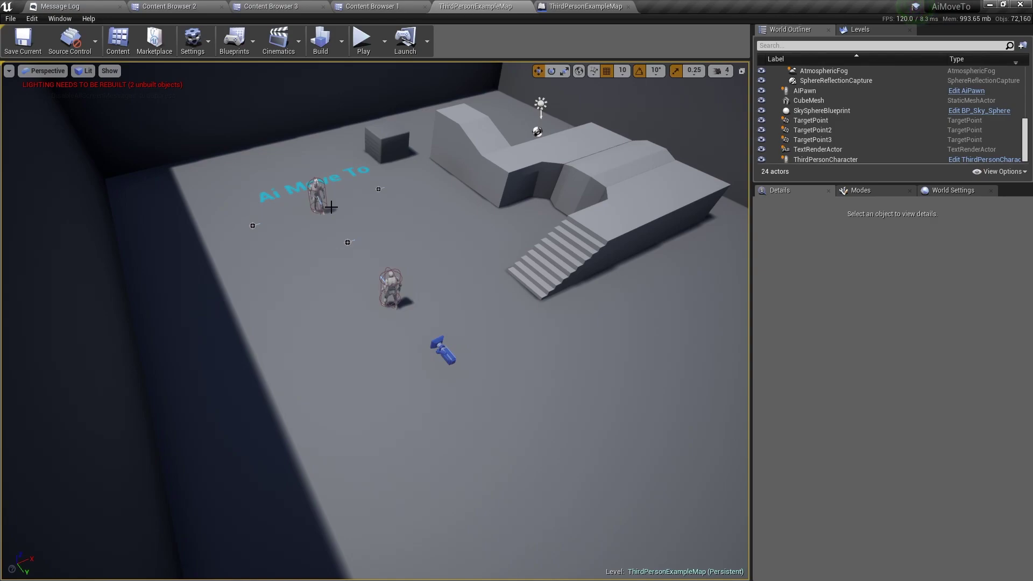
click(875, 187)
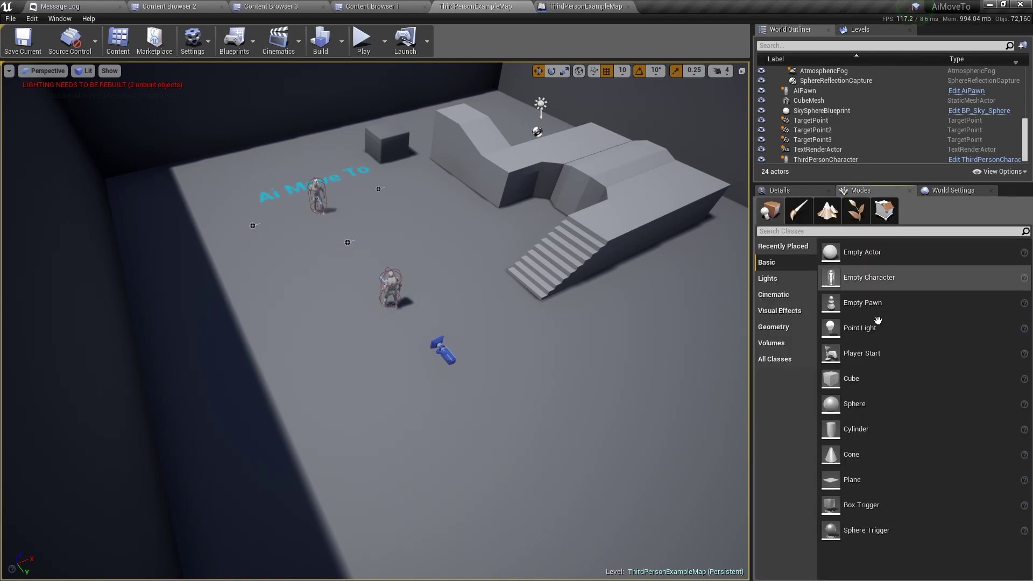
click(779, 345)
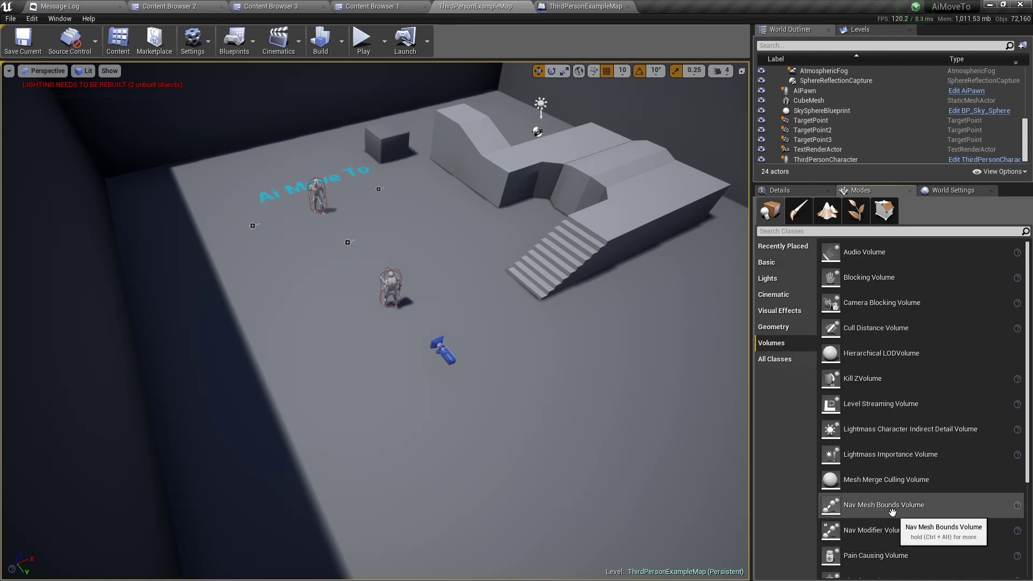
drag(881, 509, 445, 257)
key(s)
right_drag(445, 258, 511, 215)
scroll(381, 231, up, 6)
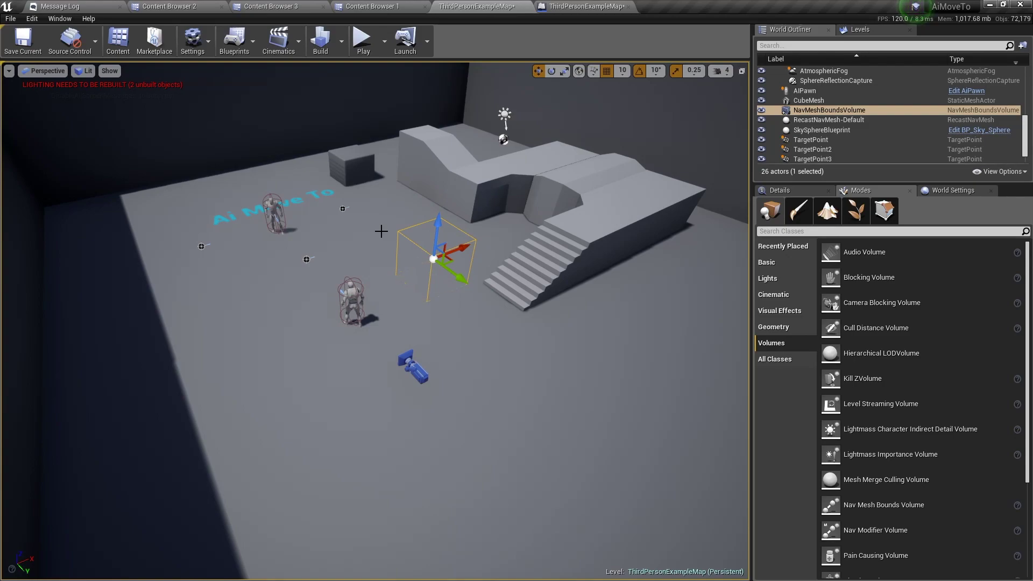
key(p)
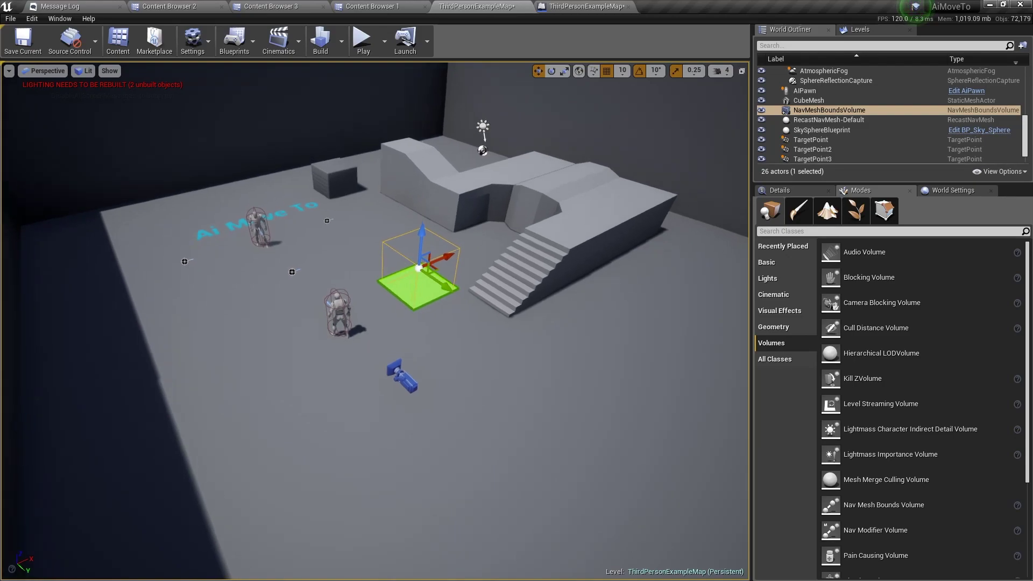
Scale the Nav Mesh Bounds Volume to enclose the whole arena floor and the raised walkway.
key(w)
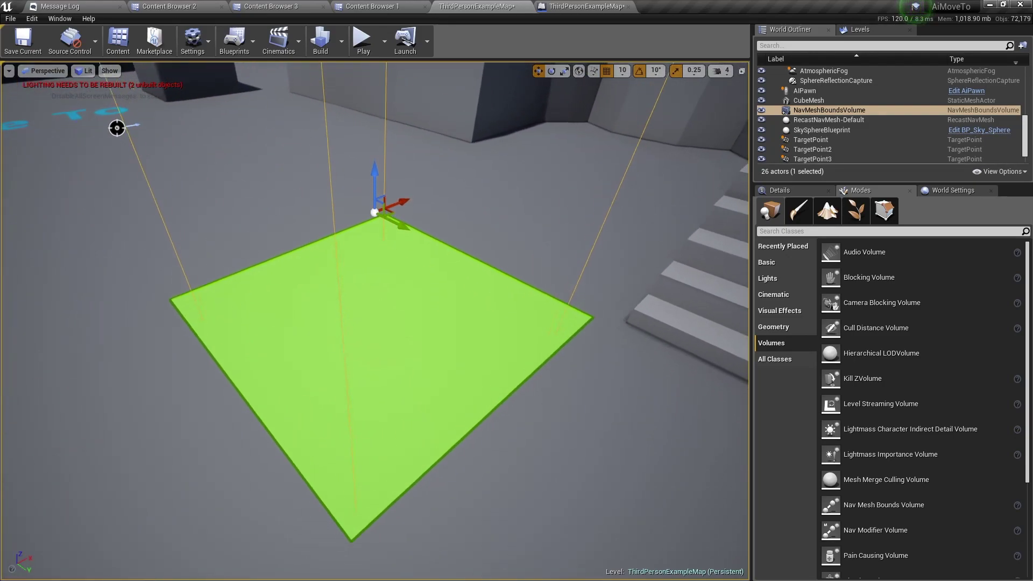
key(d)
key(s)
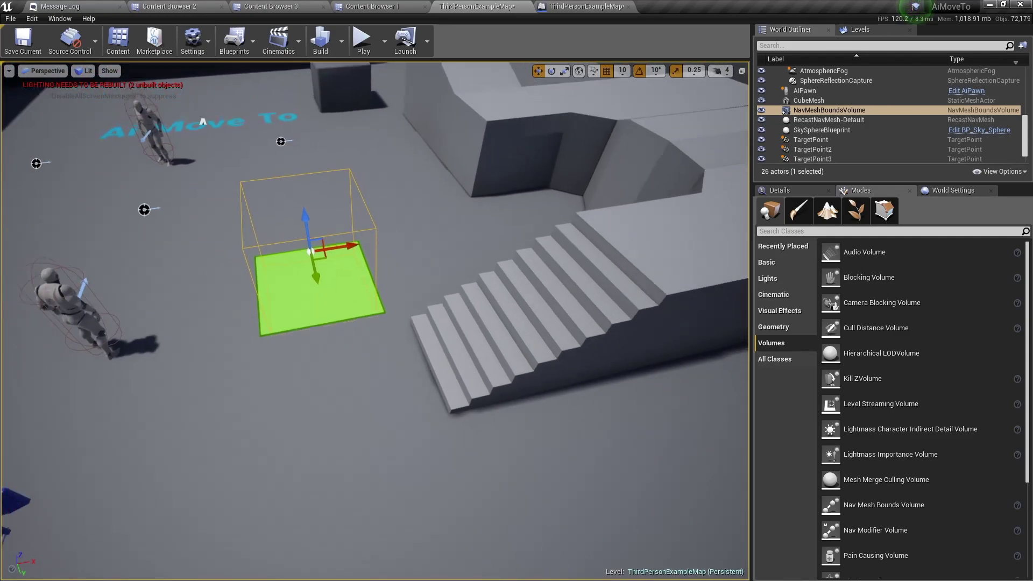
scroll(375, 315, down, 8)
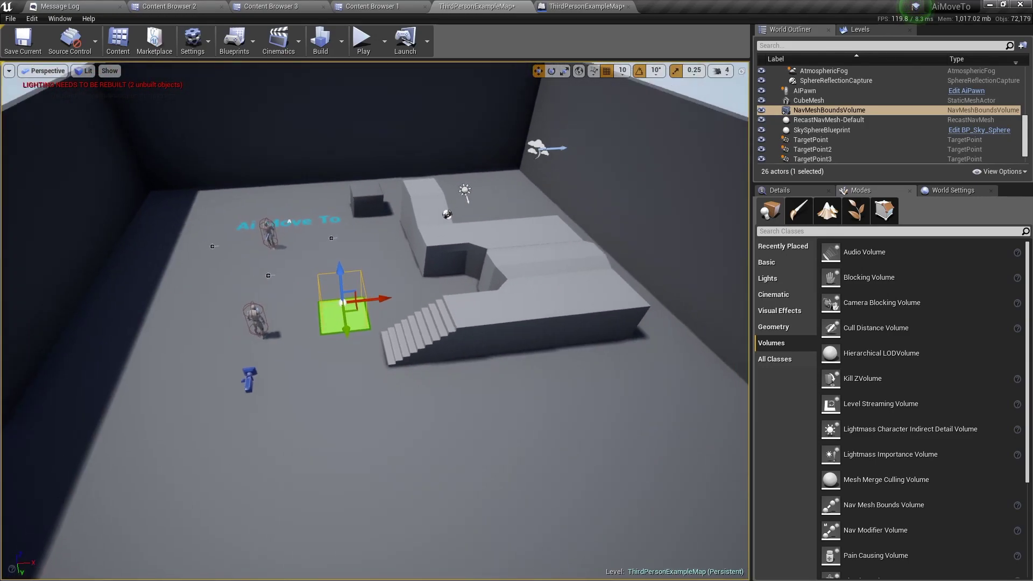
key(s)
key(w)
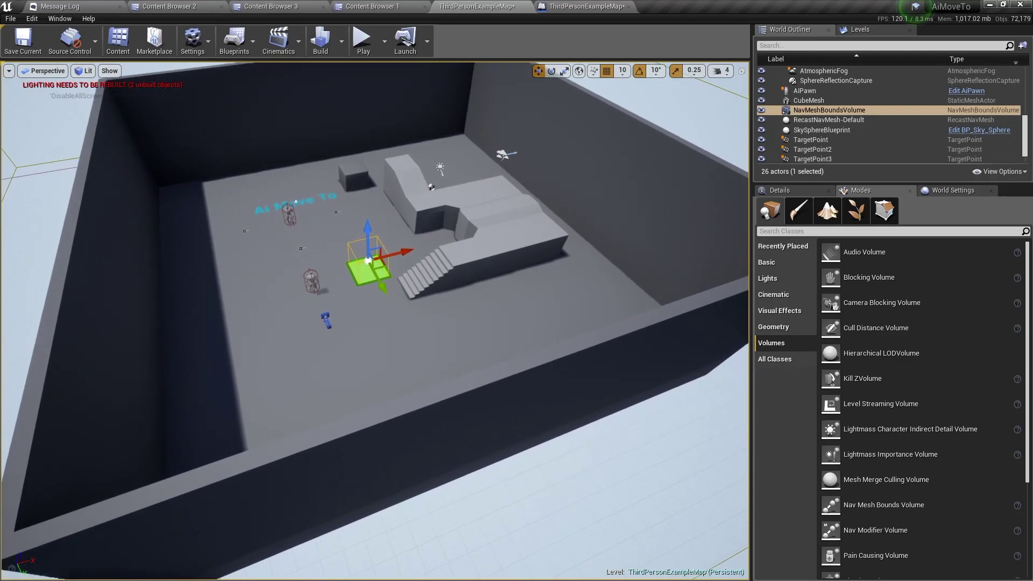
scroll(387, 240, down, 3)
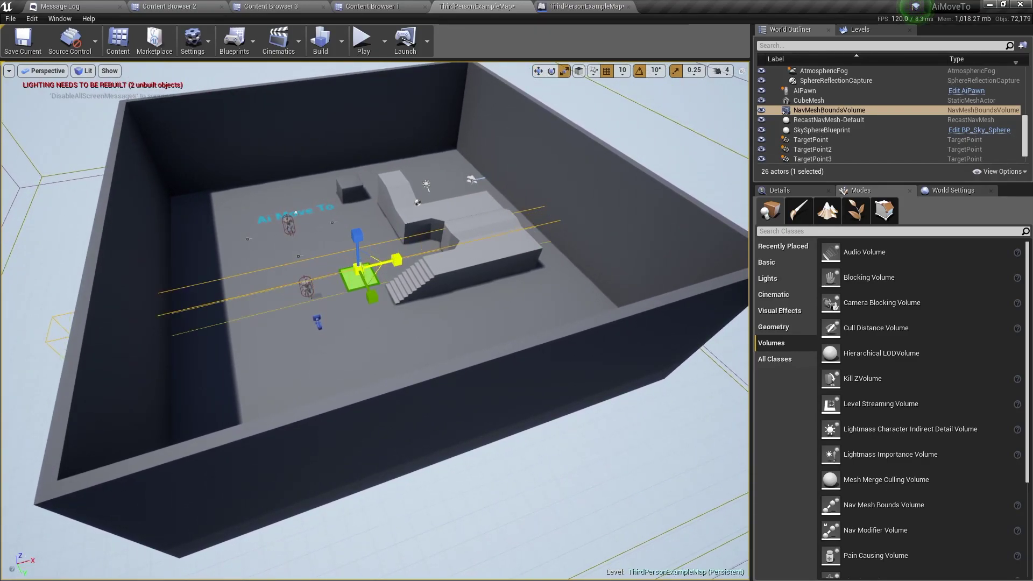
drag(397, 260, 386, 330)
drag(357, 236, 356, 215)
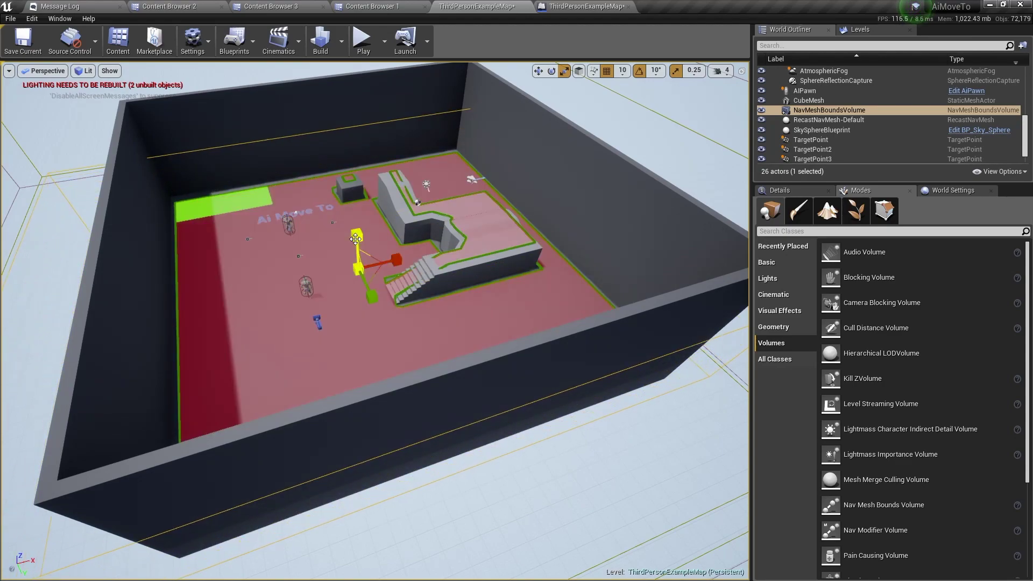
key(w)
drag(370, 296, 359, 274)
right_drag(360, 274, 393, 282)
Play the level again to test the AI pawn's movement with the navigation mesh in place.
key(w)
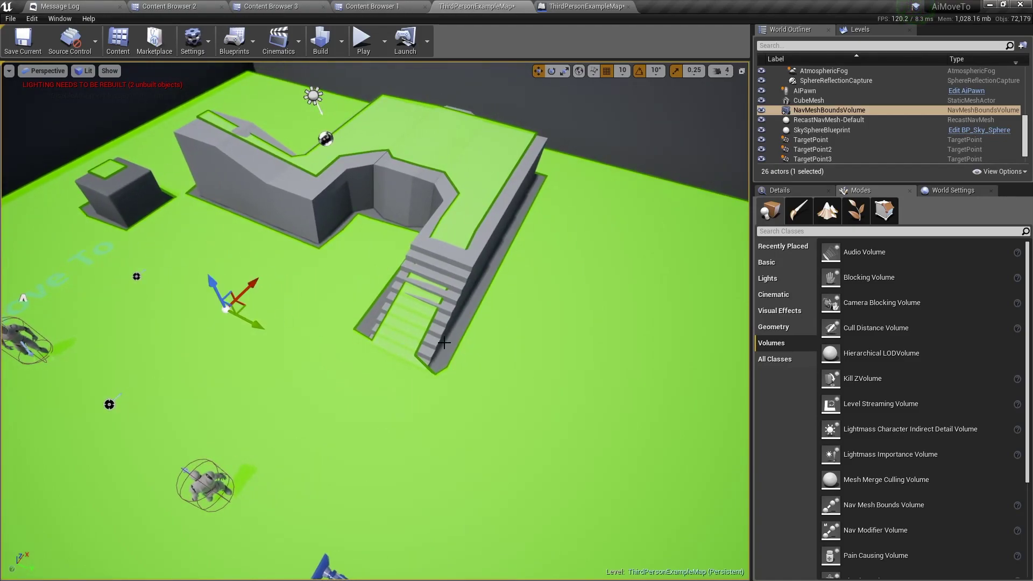
right_drag(444, 343, 379, 196)
key(w)
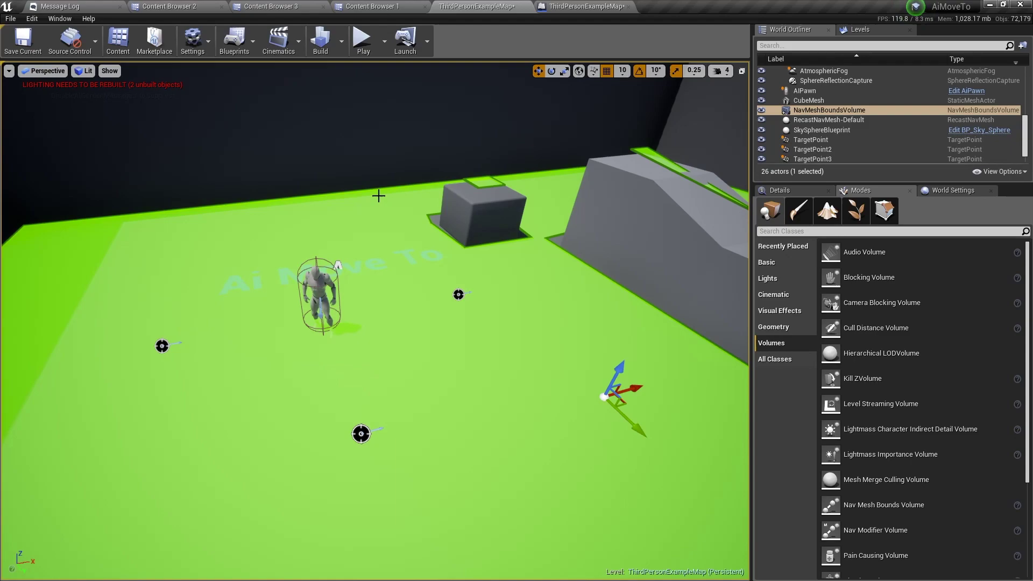
click(362, 39)
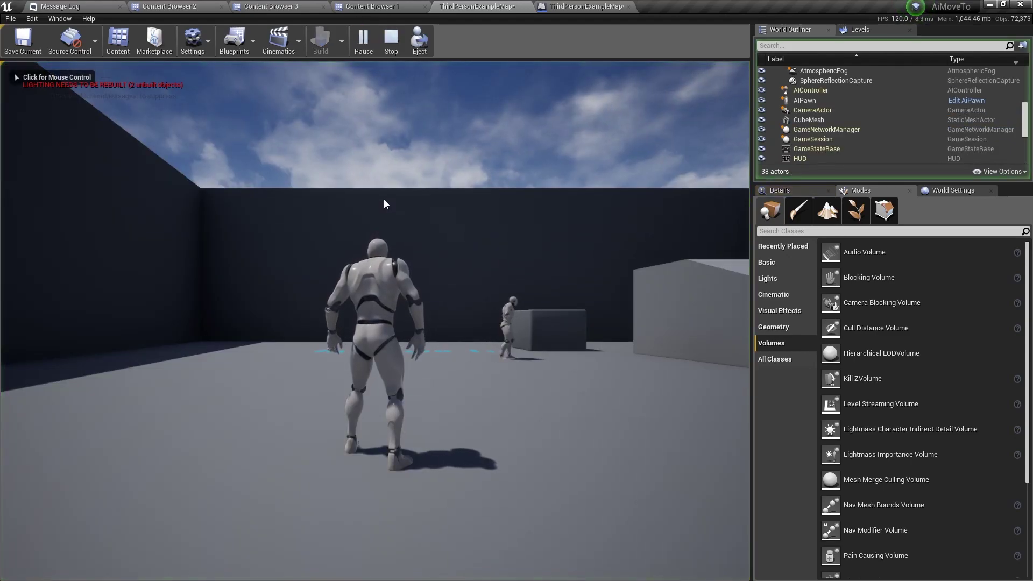
Look around in the running level to watch the AI pawn, stop the session and return to the level blueprint's event graph.
click(452, 322)
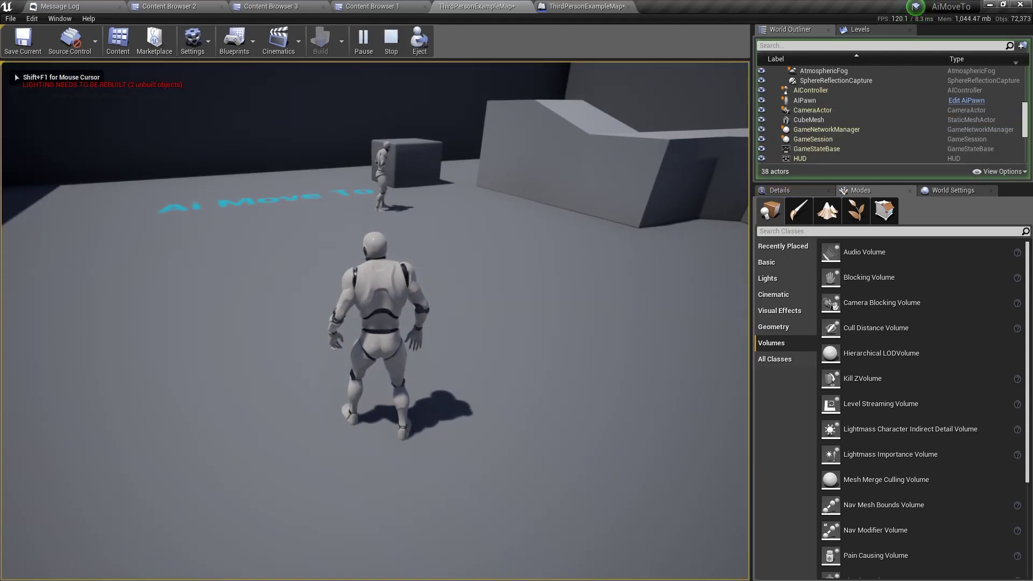
key(Escape)
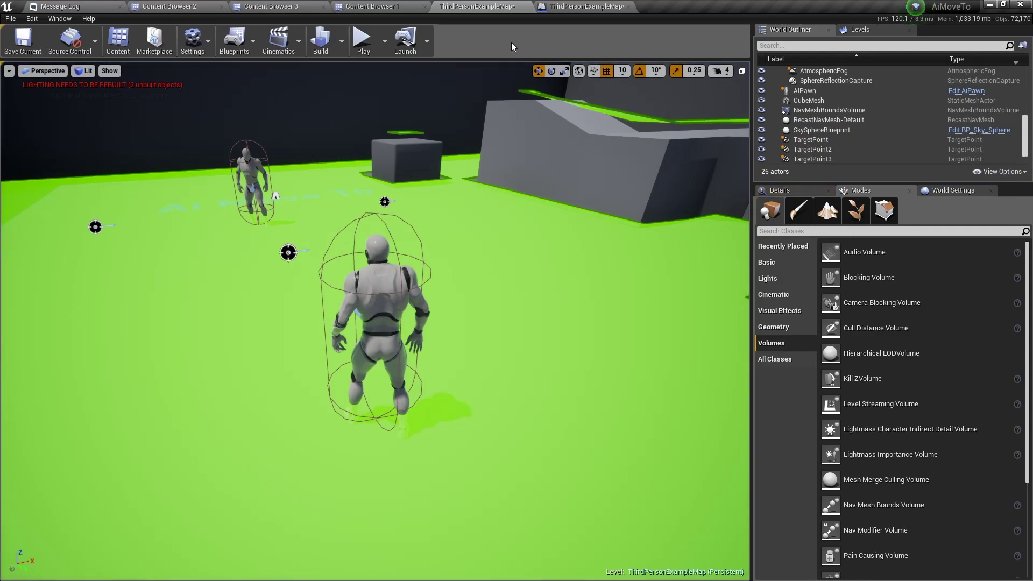
click(557, 8)
right_drag(683, 157, 576, 160)
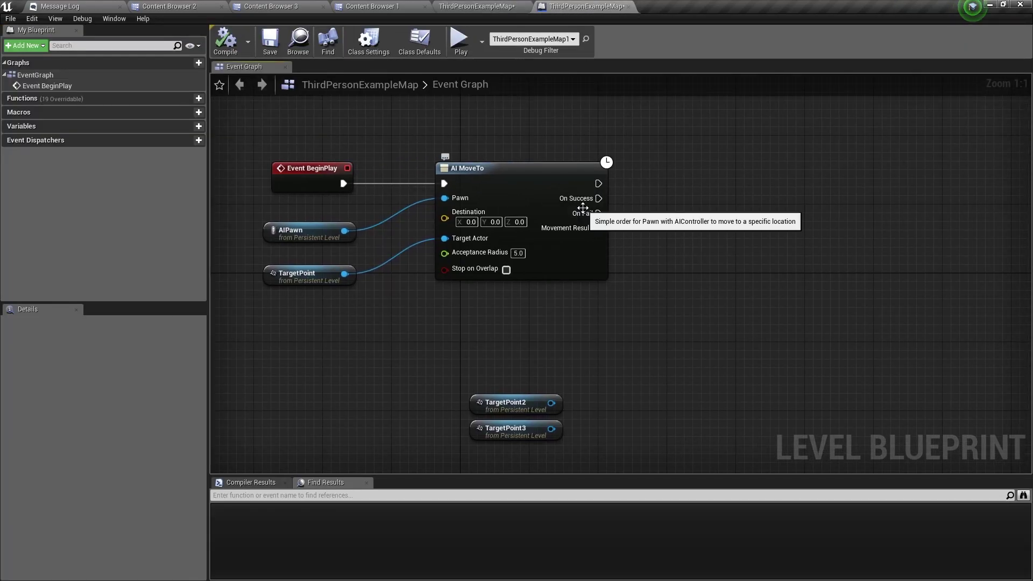
drag(599, 198, 673, 194)
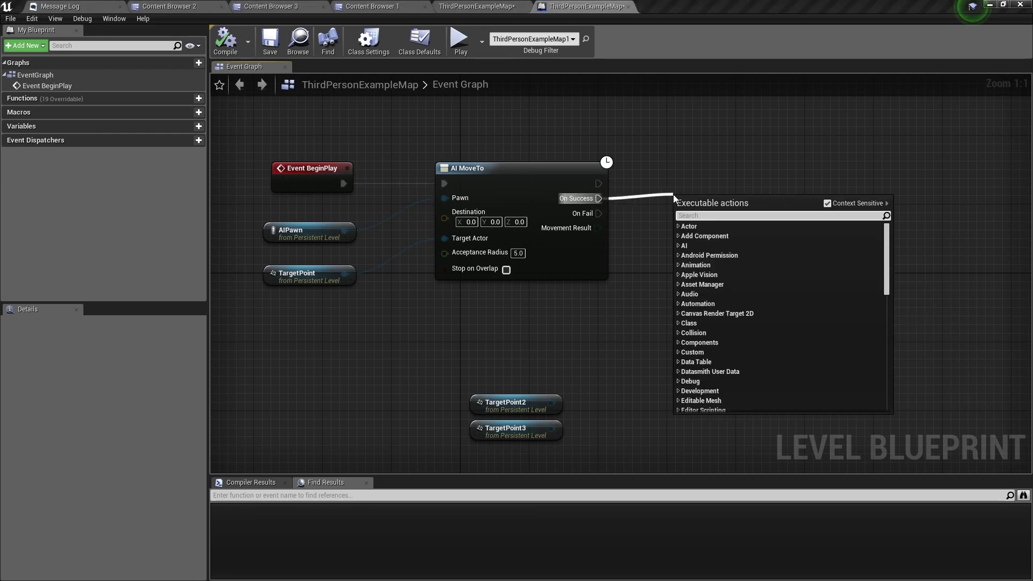
click(653, 247)
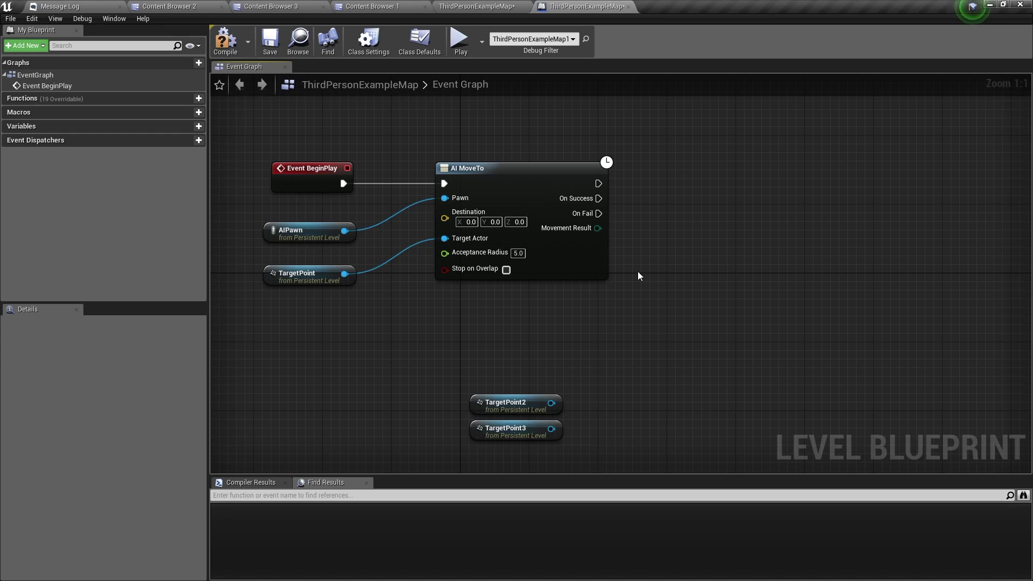
click(485, 6)
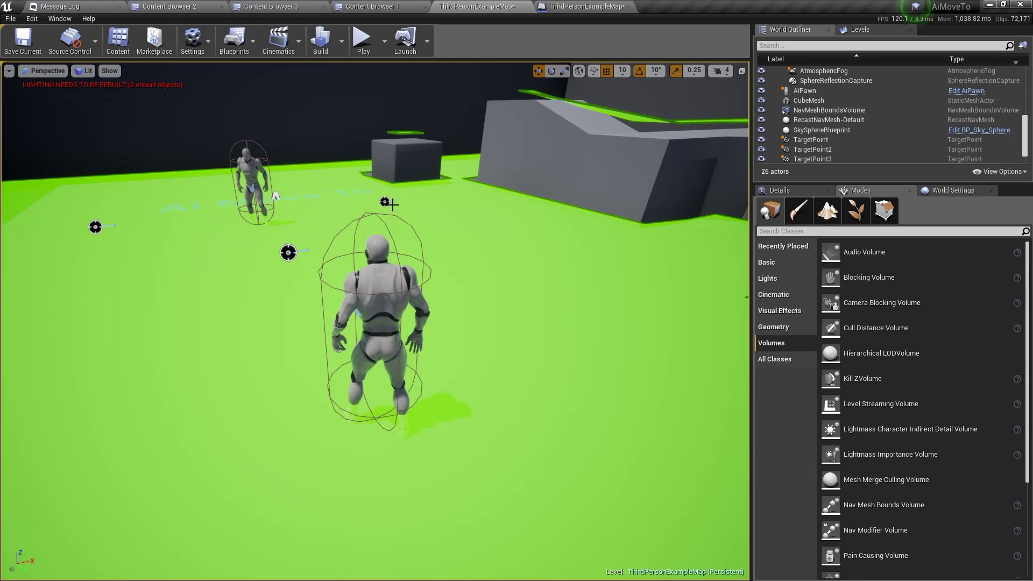
click(587, 6)
Duplicate the AI MoveTo node twice and arrange the copies in a staggered row after the original.
scroll(525, 306, down, 3)
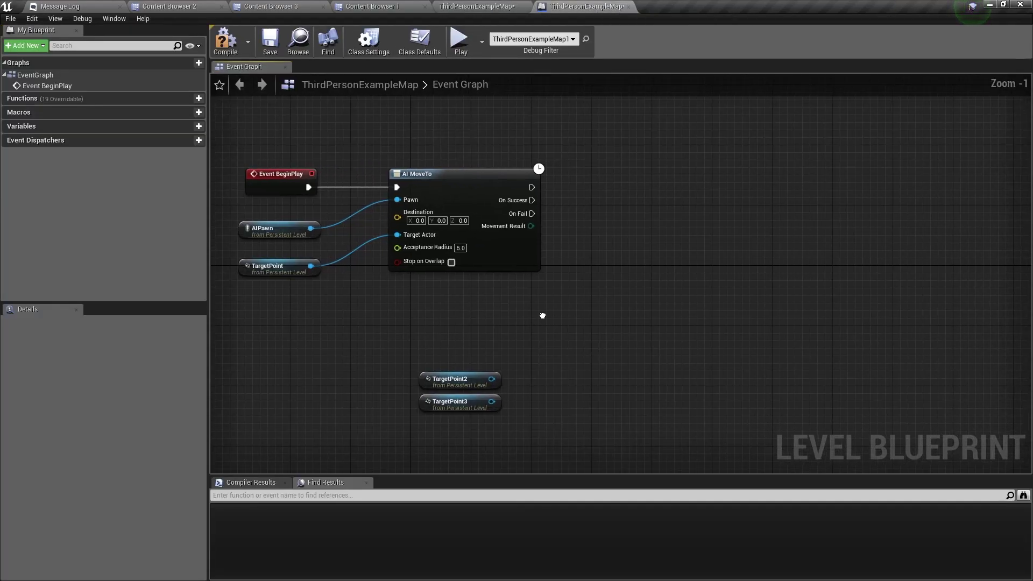
click(470, 214)
key(ctrl+c)
key(ctrl+v)
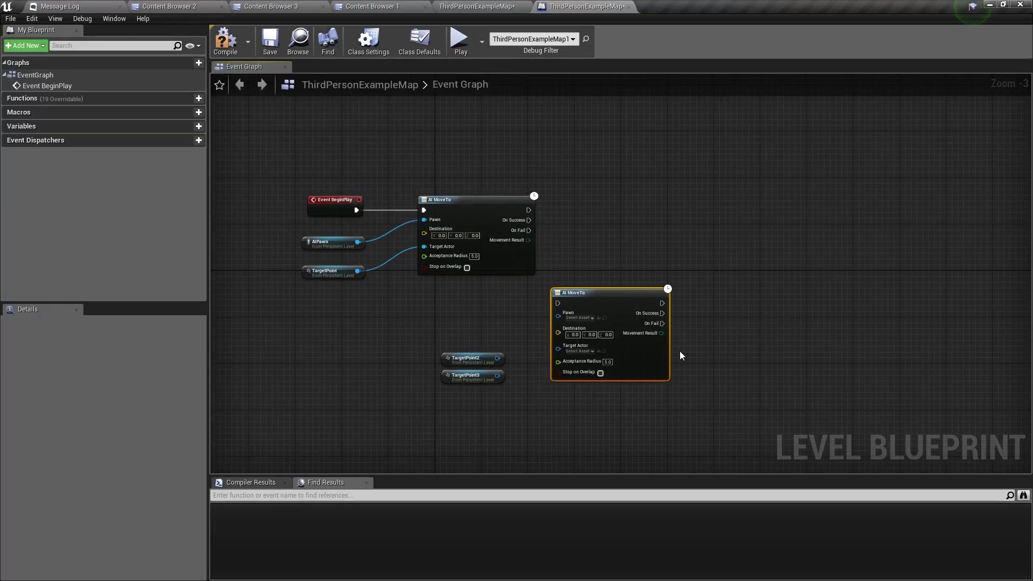
key(ctrl+v)
right_drag(754, 375, 757, 310)
drag(786, 341, 776, 325)
drag(613, 231, 624, 207)
Chain the three AI MoveTo nodes by connecting each On Success output to the next node's execution input.
drag(522, 160, 573, 215)
drag(768, 320, 768, 280)
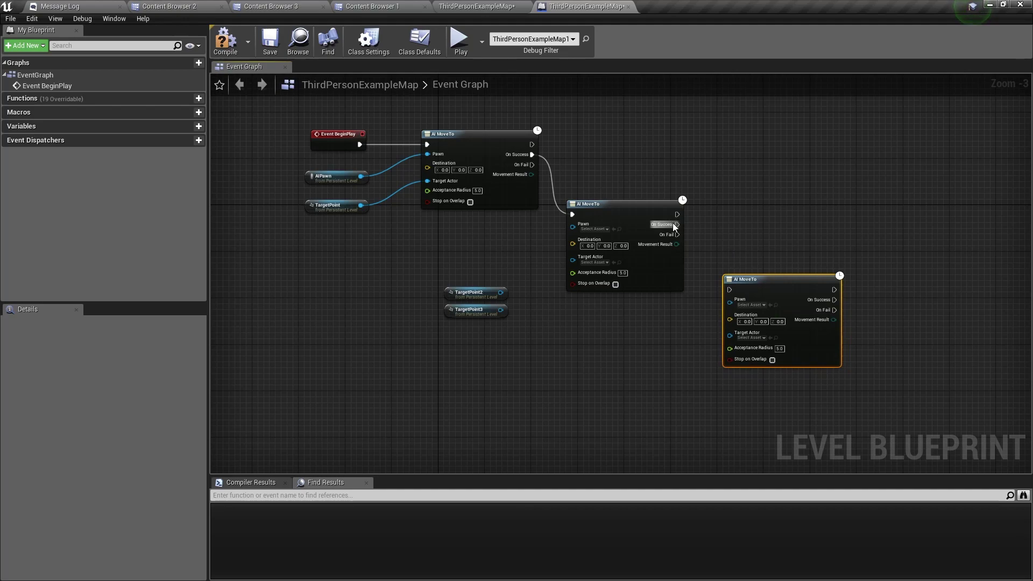
drag(673, 223, 732, 289)
right_drag(510, 245, 498, 229)
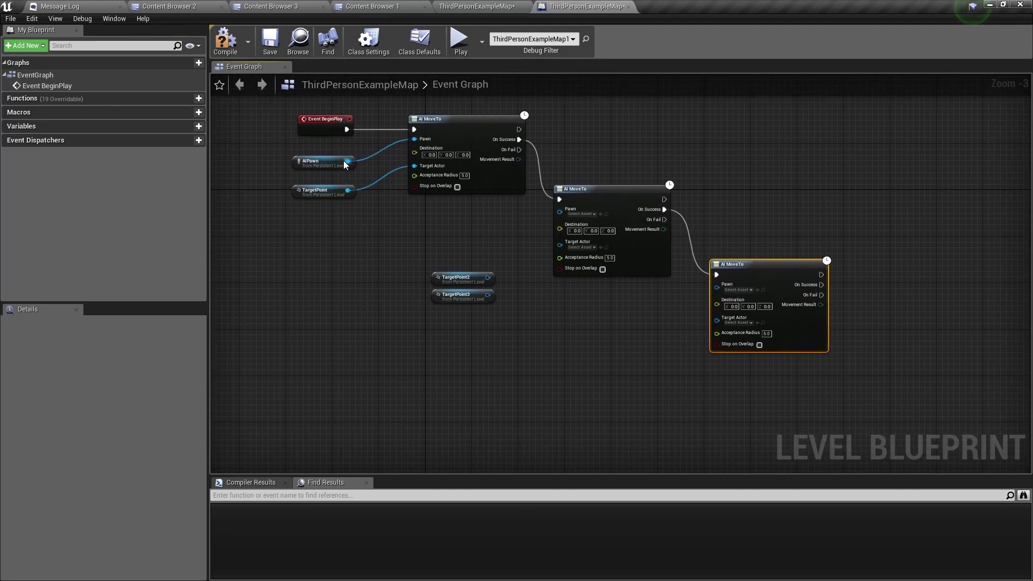
Connect AIPawn to both copied nodes' Pawn inputs, and TargetPoint2 and TargetPoint3 to the second and third nodes' Target Actor inputs.
drag(347, 160, 734, 290)
drag(487, 277, 560, 240)
drag(487, 295, 723, 318)
right_drag(692, 188, 724, 244)
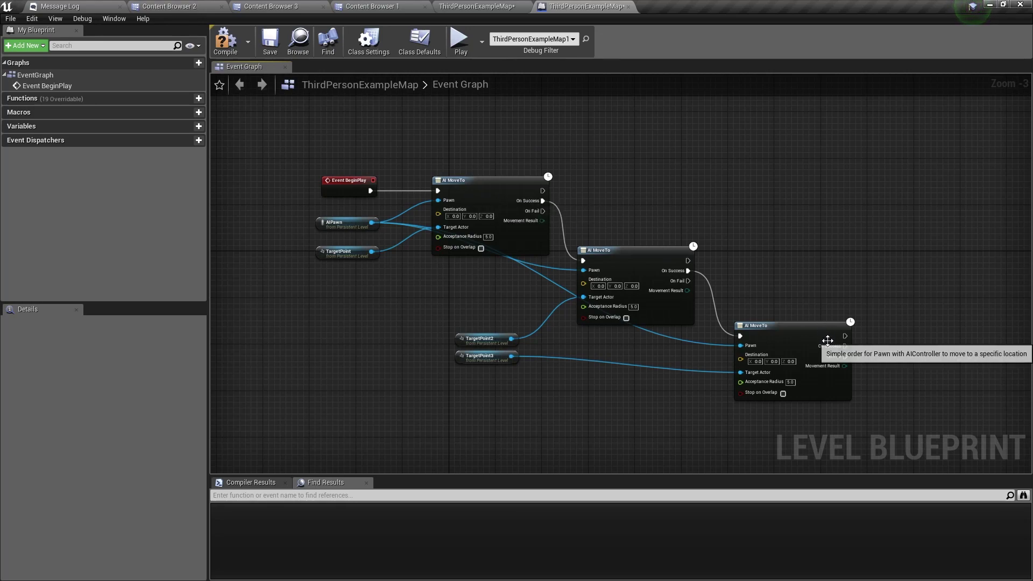
Loop the last AI MoveTo node's On Success back into the first AI MoveTo node, then compile and save the level blueprint.
drag(845, 346, 435, 191)
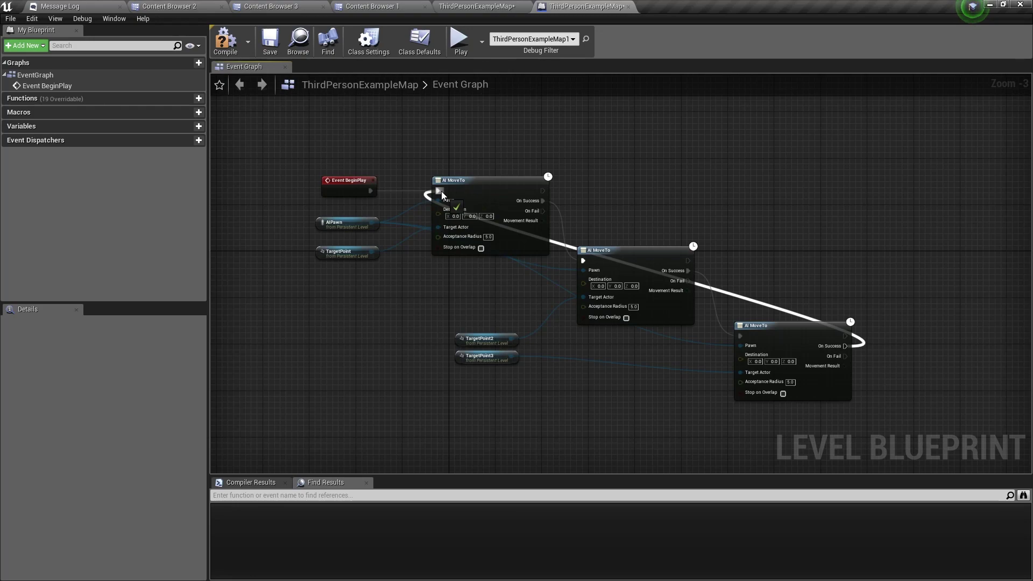
click(226, 40)
click(270, 40)
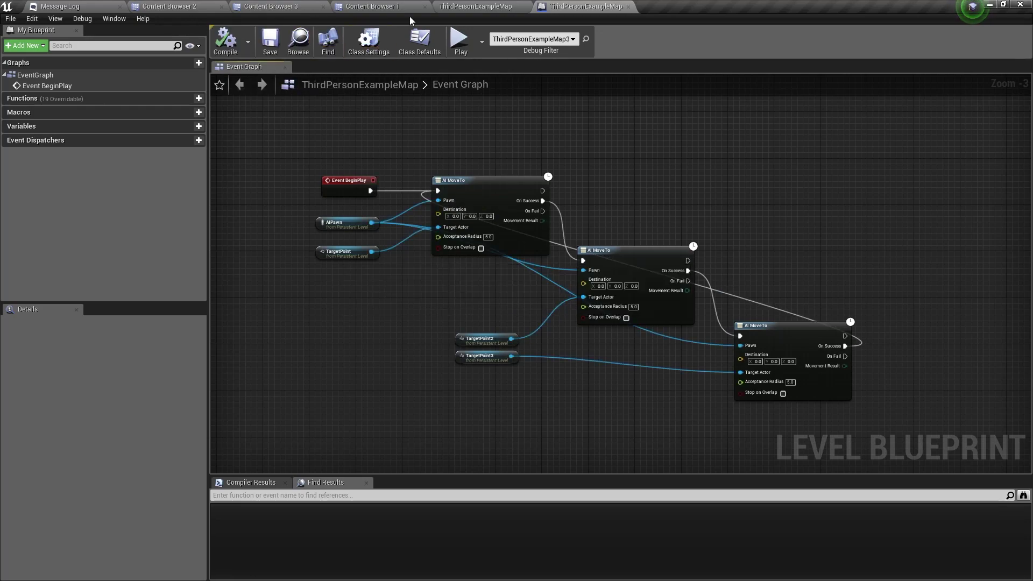
Play the level to test the AI pawn's looping movement between the three target points, and stop the session.
click(476, 6)
click(363, 39)
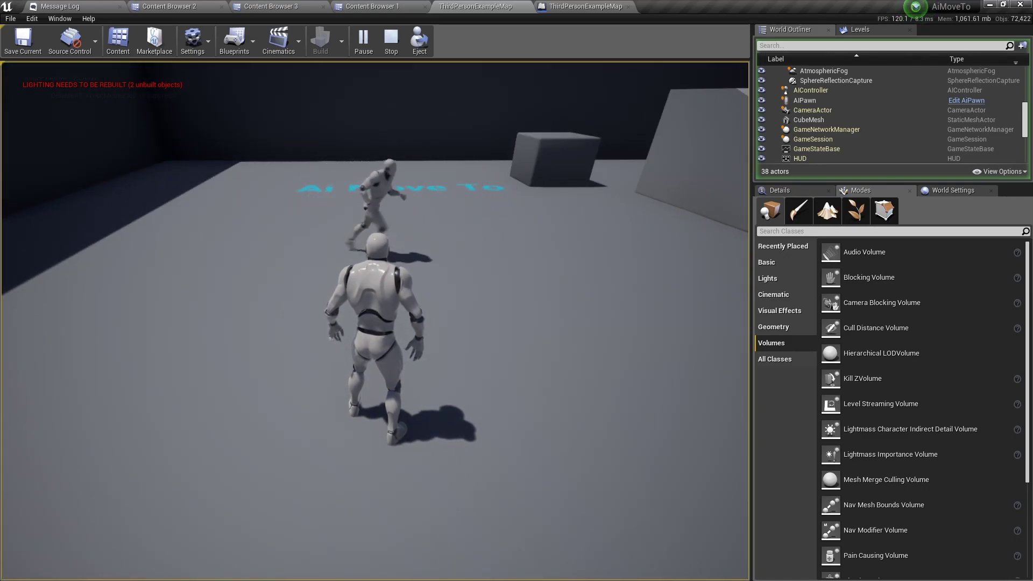
key(Escape)
Move TargetPoint to the far end of the raised walkway, behind the ramp near the back wall.
mouse_move(375, 320)
right_down()
mouse_move(398, 366)
mouse_move(446, 372)
mouse_move(485, 350)
mouse_move(409, 328)
mouse_move(366, 334)
mouse_move(388, 323)
right_up()
key(s)
key(a)
key(d)
right_drag(361, 199, 329, 233)
click(328, 233)
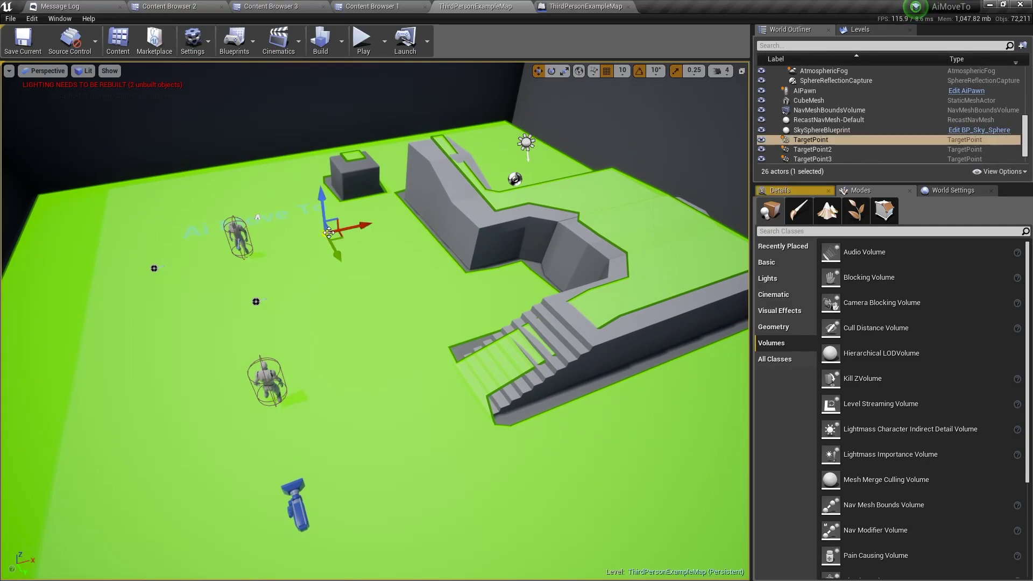
drag(356, 226, 449, 205)
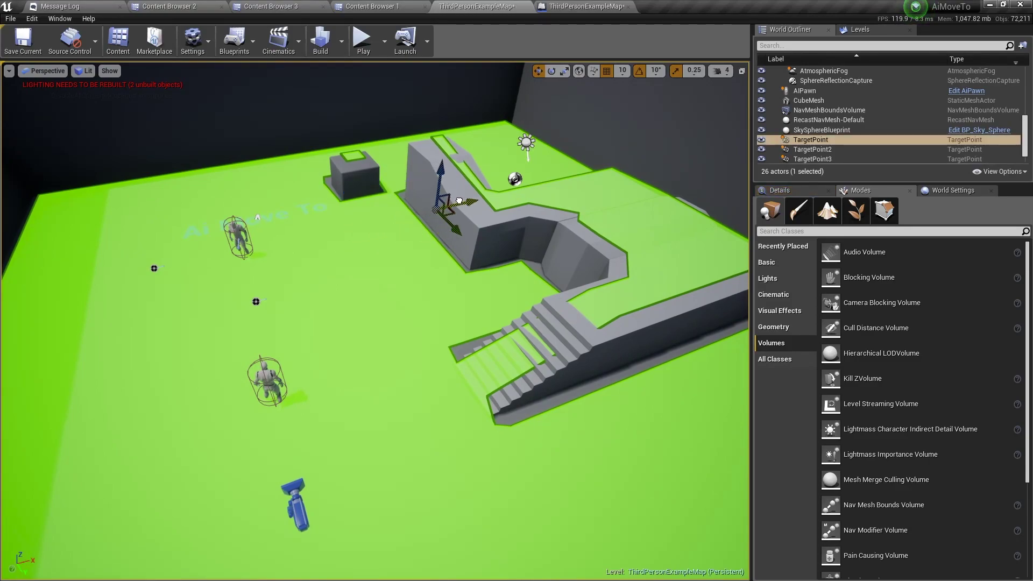
key(a)
right_drag(438, 79, 549, 279)
key(d)
key(a)
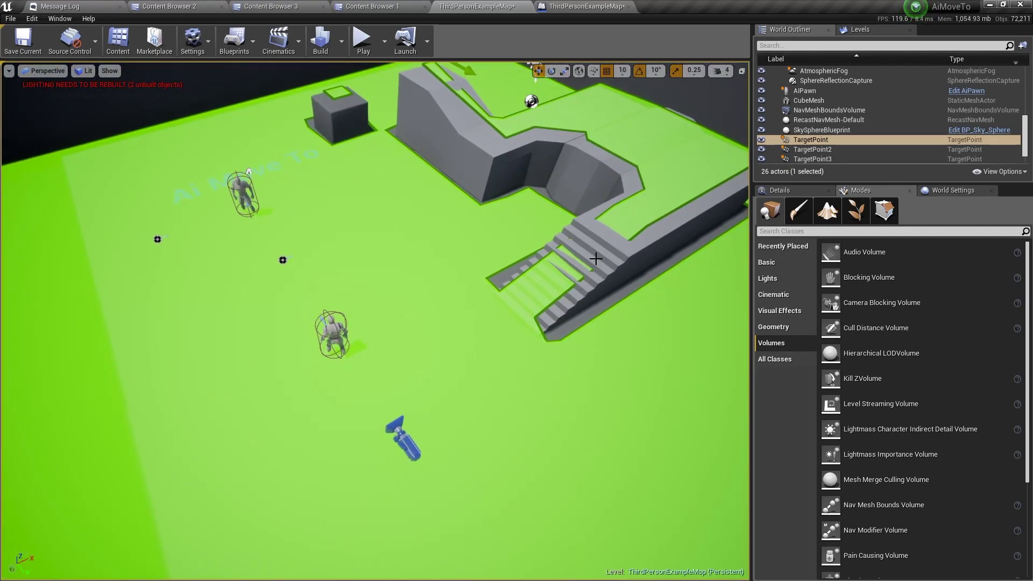
right_drag(669, 130, 644, 71)
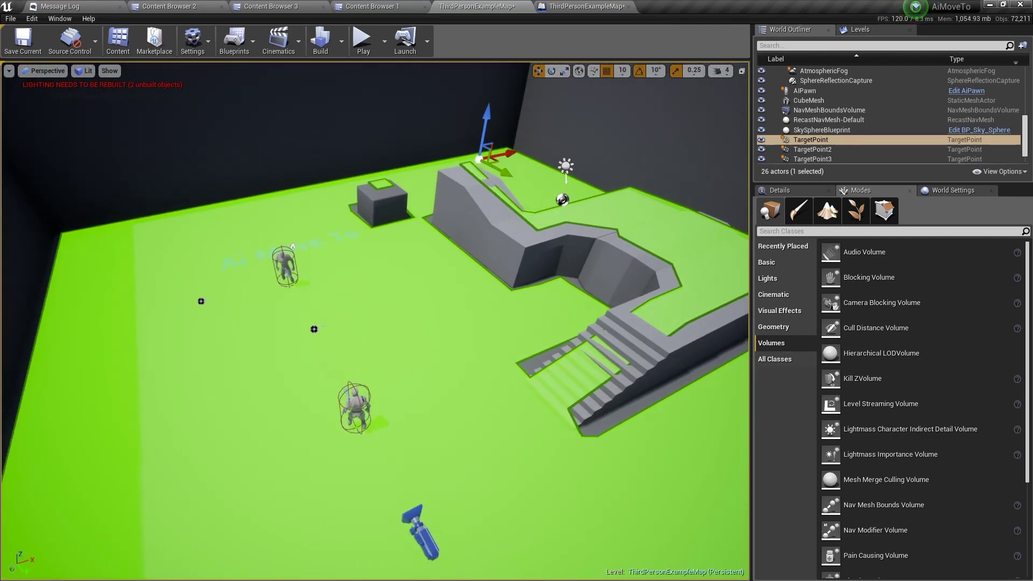
Play the level to test the AI pawn's route up the stairs to the relocated TargetPoint, and stop the session.
click(362, 40)
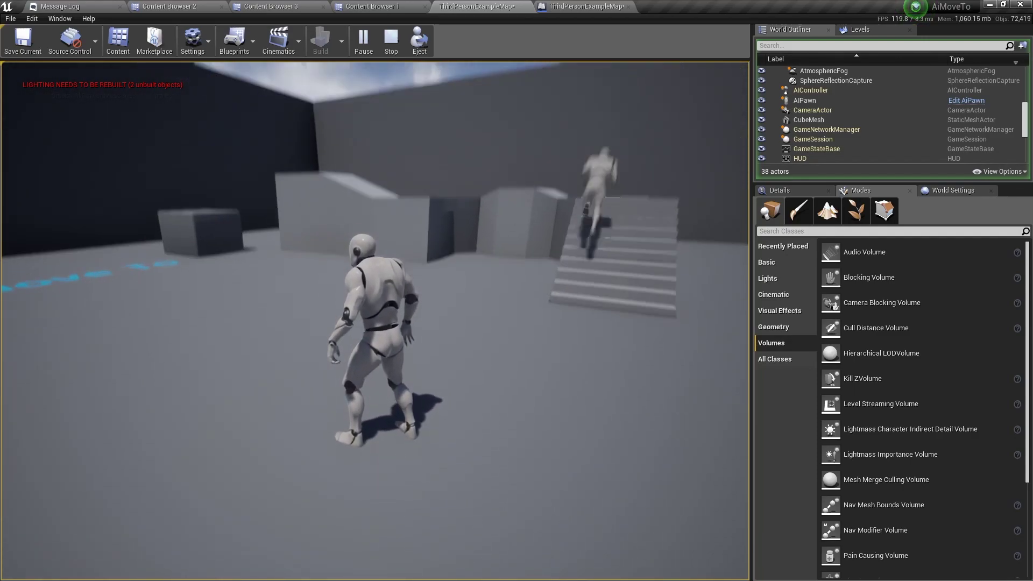
key(Escape)
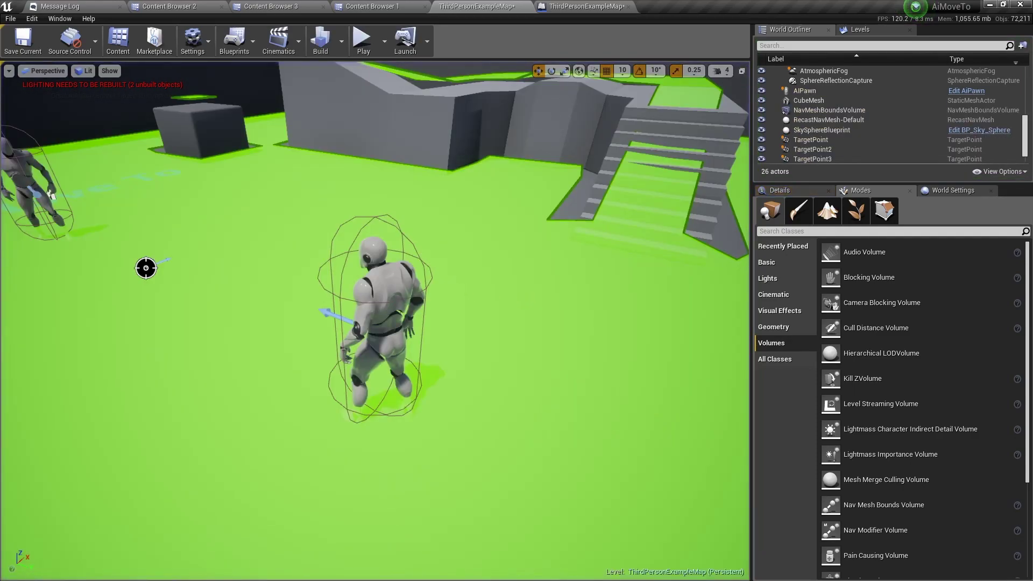
Move TargetPoint off the navigation mesh, raising it into the air above the arena's back wall.
right_drag(374, 321, 404, 231)
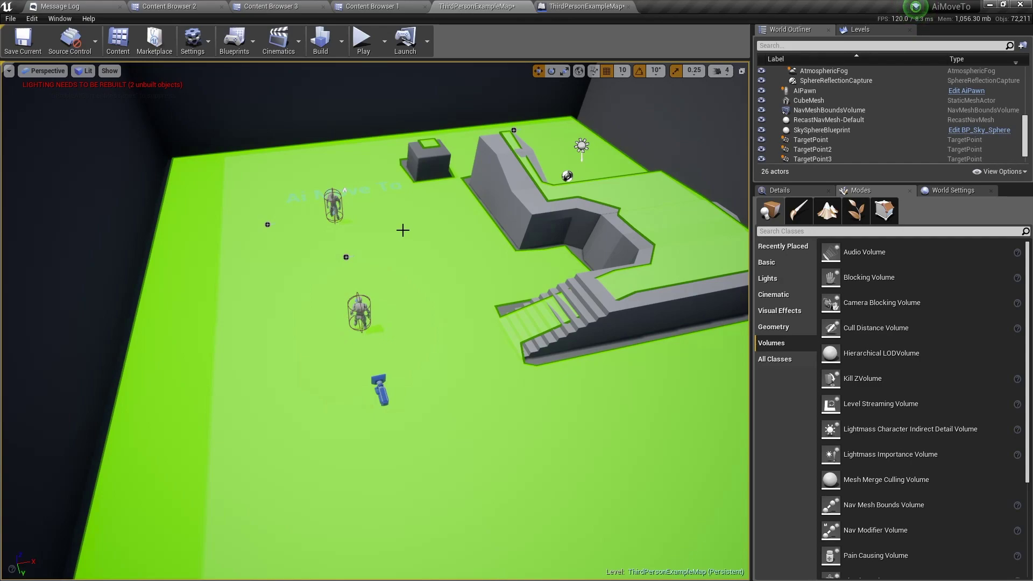
right_drag(424, 258, 377, 215)
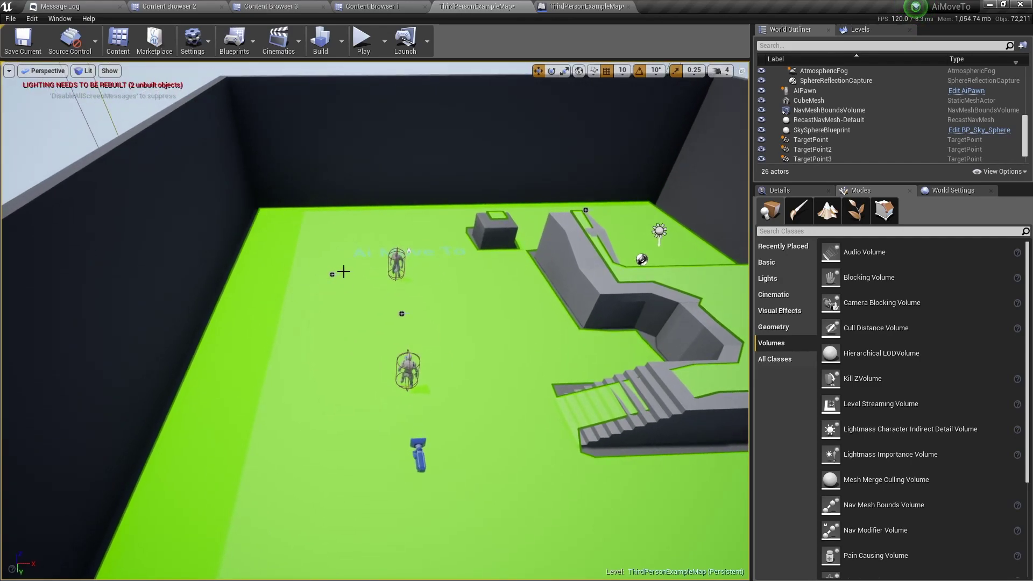
click(333, 275)
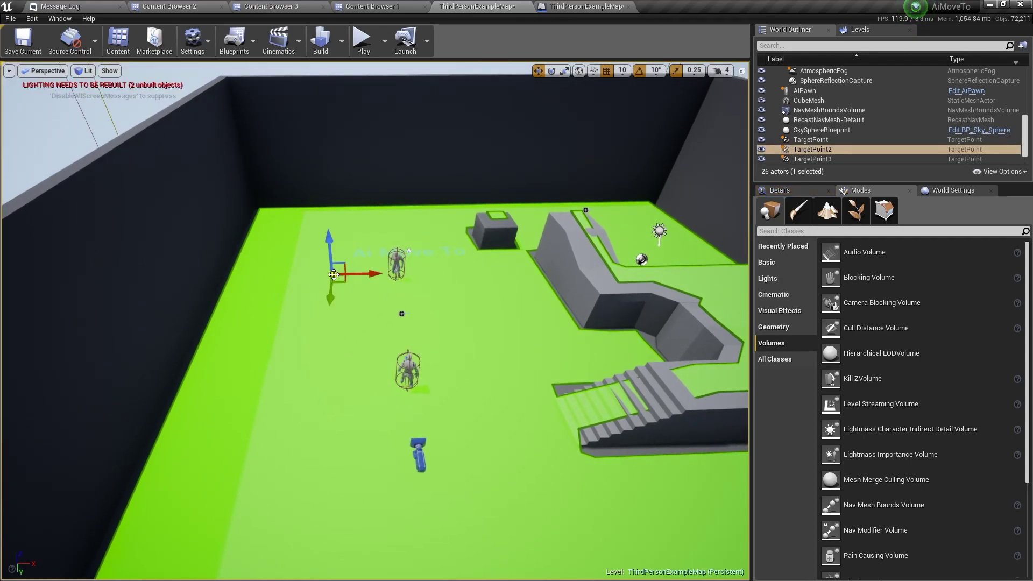
right_drag(321, 376, 339, 317)
click(546, 267)
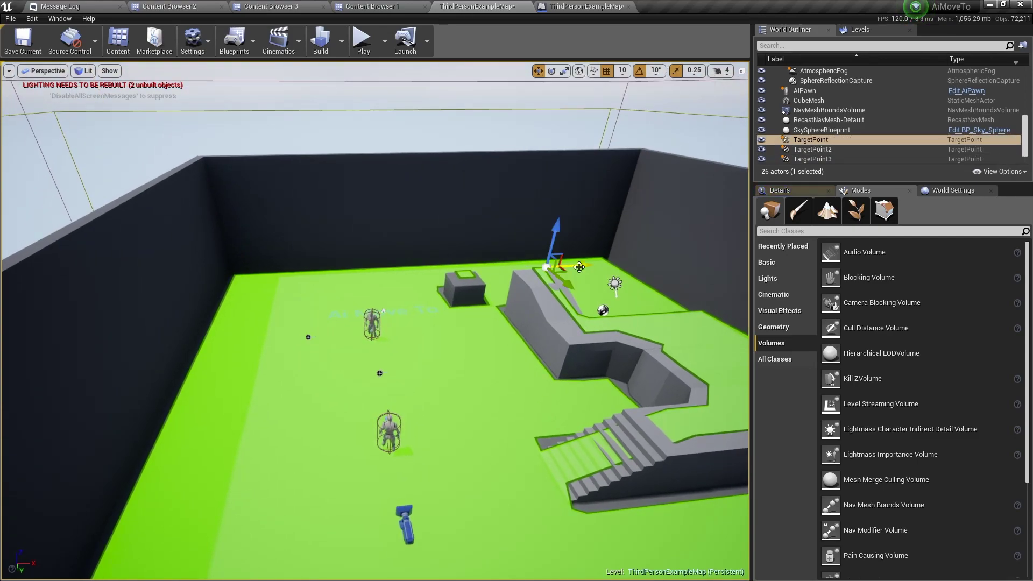
drag(577, 267, 421, 274)
drag(392, 243, 373, 87)
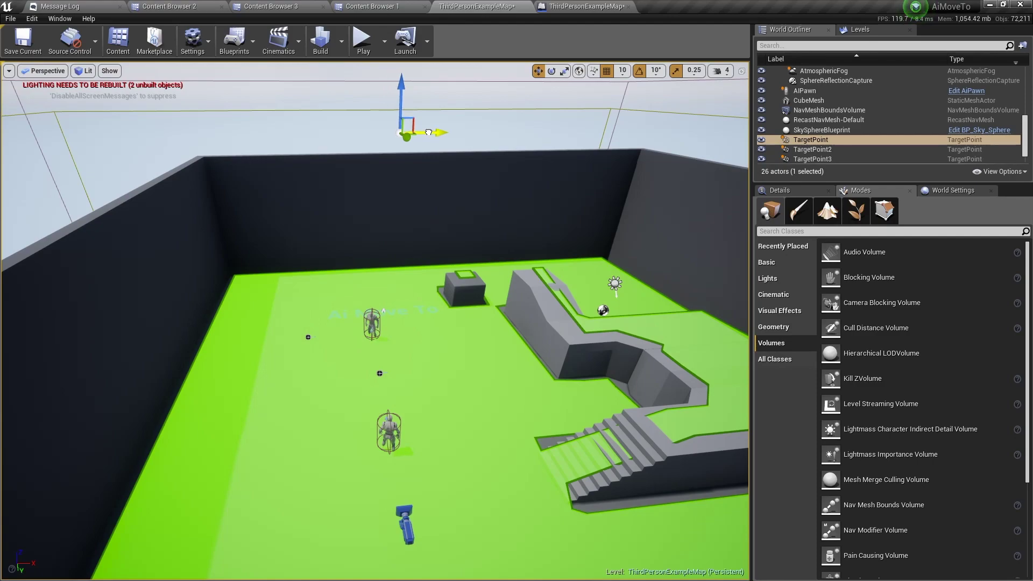
Play the level to test the AI pawn with TargetPoint off the navigation mesh, and stop the session.
click(362, 41)
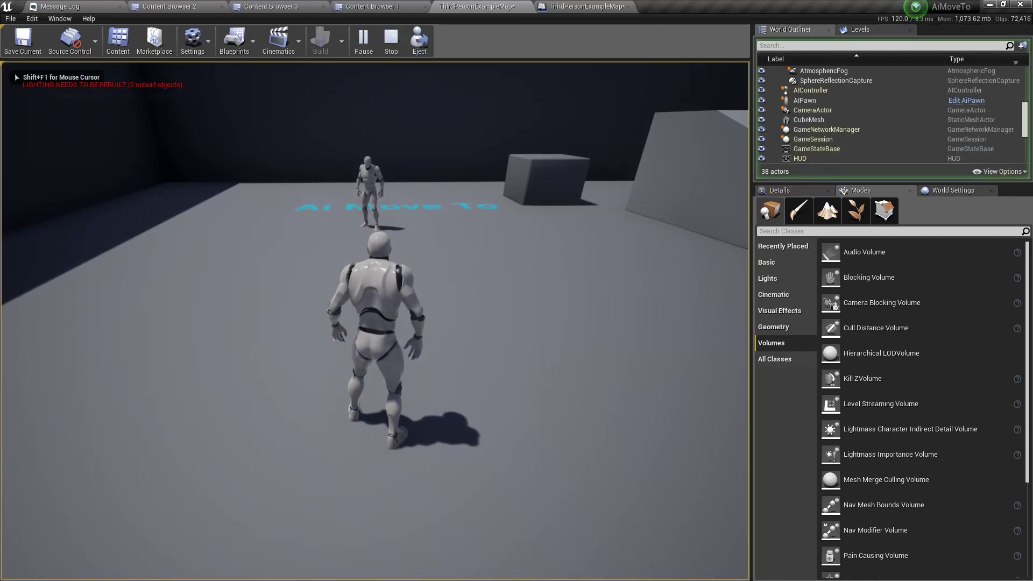
key(Escape)
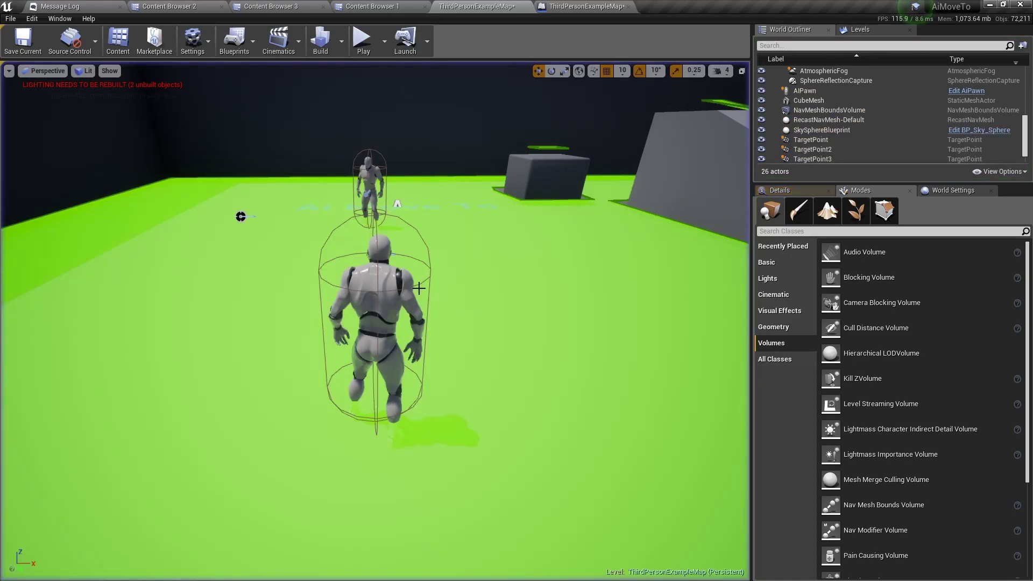
Add a Print String node beside the first AI MoveTo node in the level blueprint.
click(573, 7)
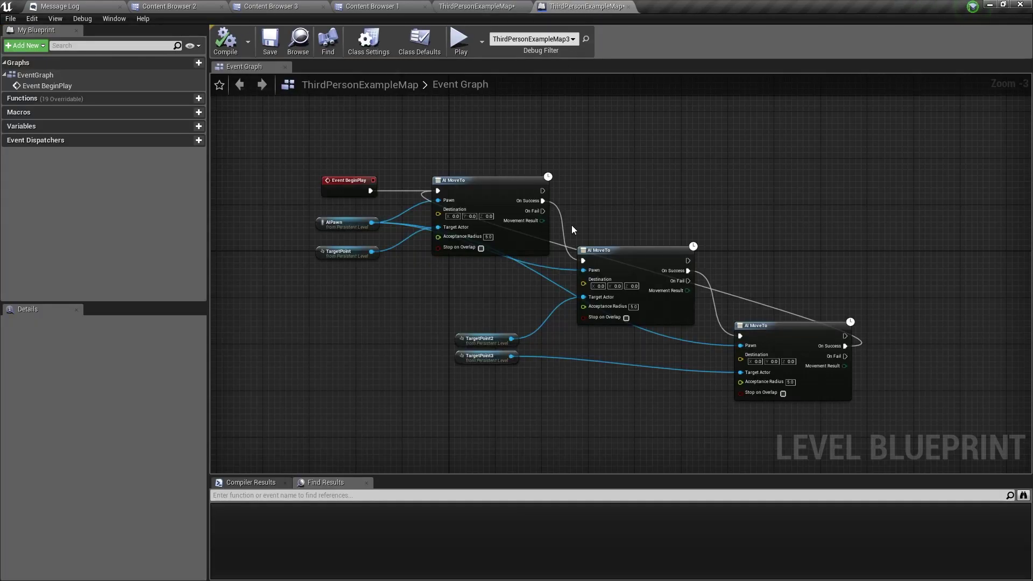
scroll(619, 191, up, 3)
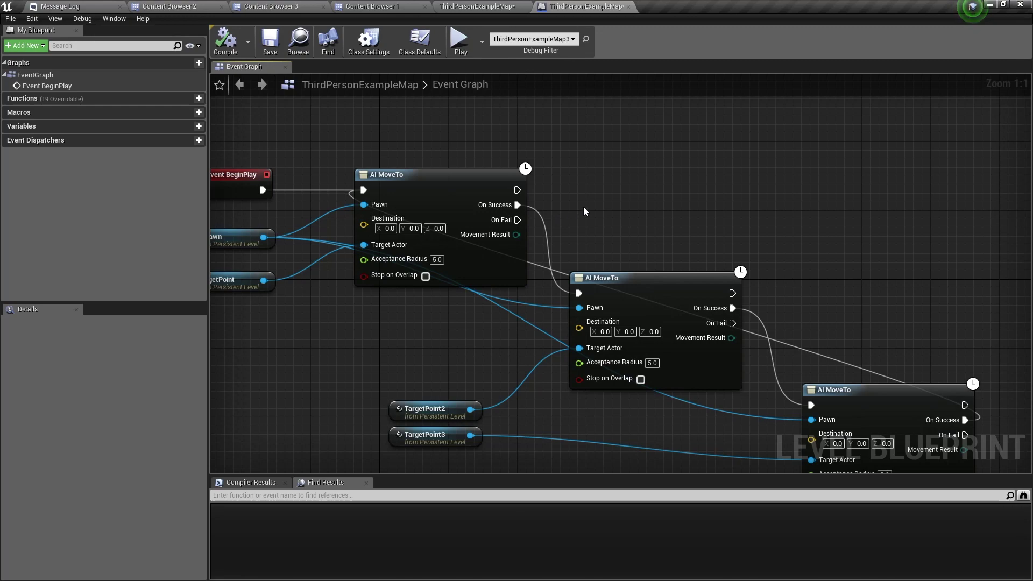
right_click(602, 192)
text(p)
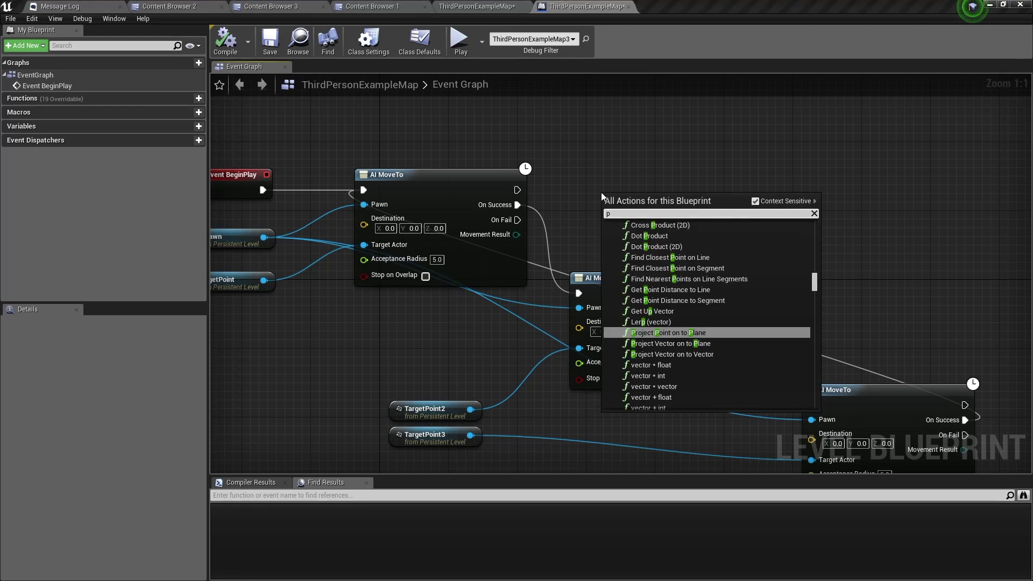
text(rint st)
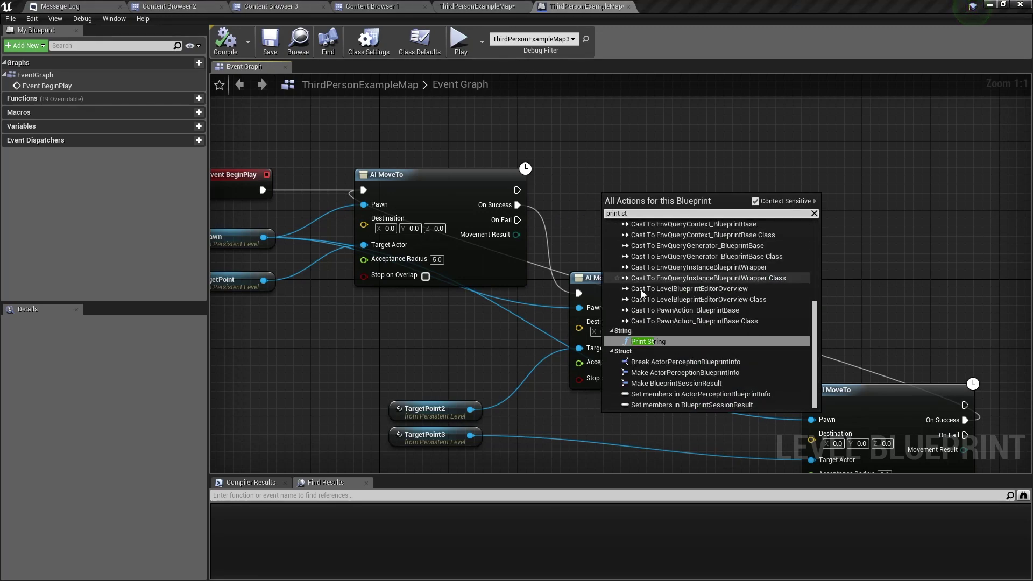
click(648, 343)
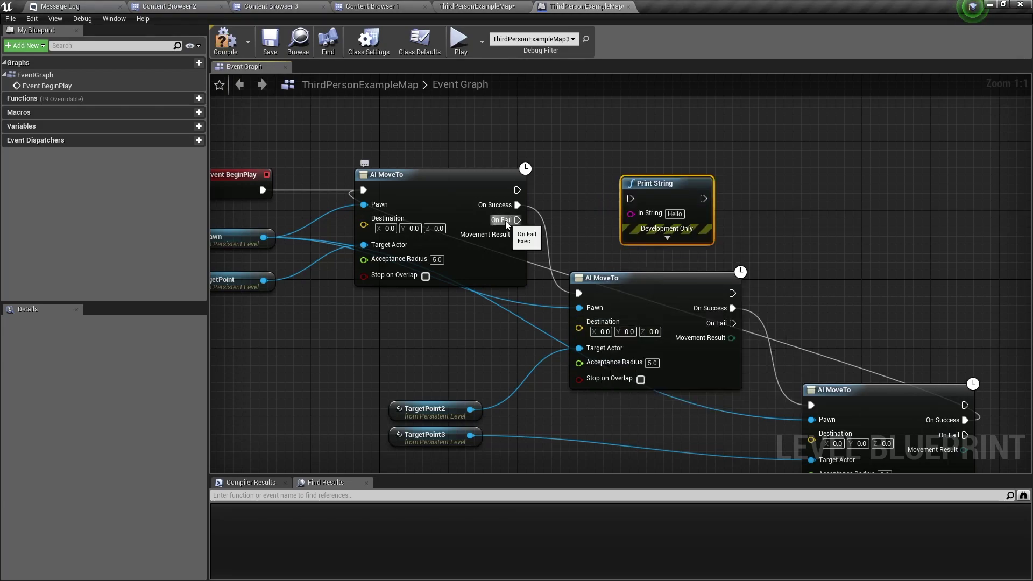
Connect the first AI MoveTo node's On Fail and Movement Result outputs to the Print String node, and compile the blueprint.
drag(506, 224, 635, 198)
drag(644, 196, 670, 187)
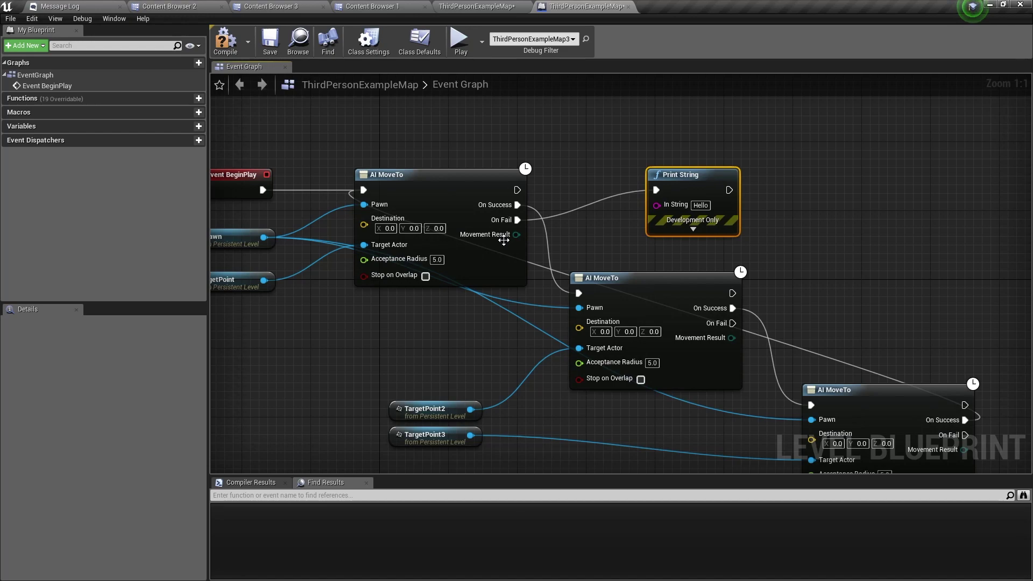
drag(506, 235, 658, 208)
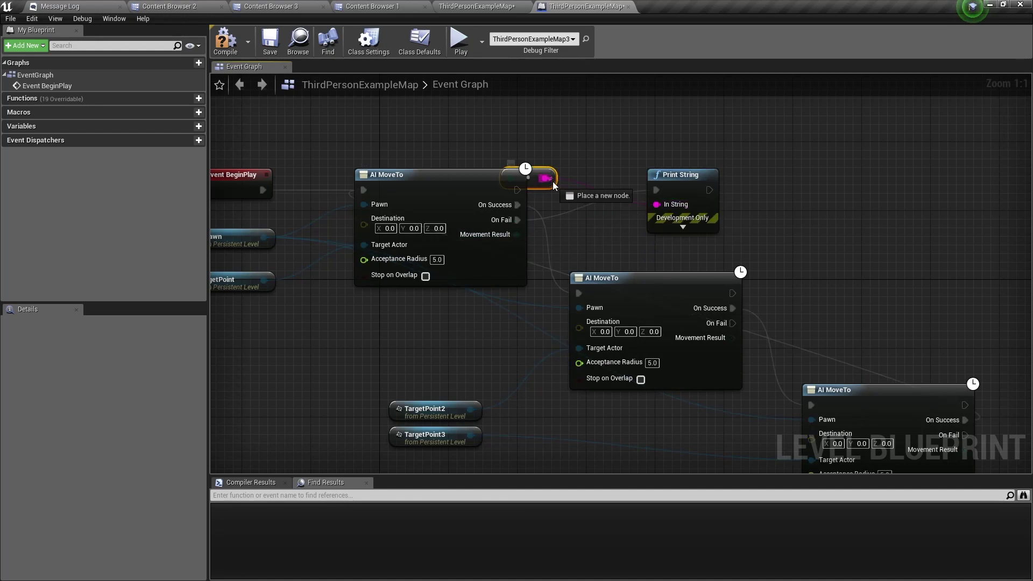
click(223, 44)
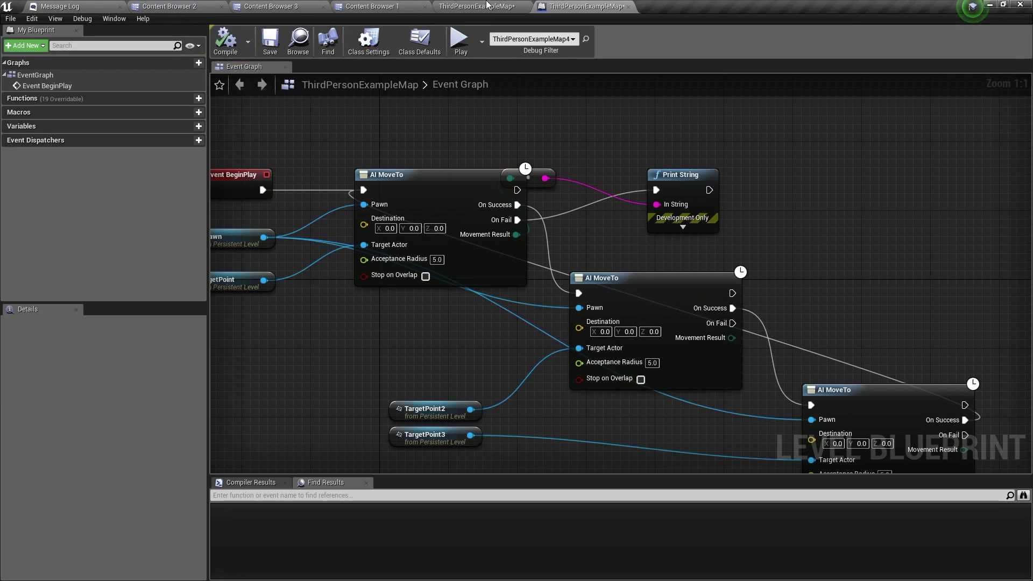
Play the level to check the failure output of the first AI MoveTo node, and stop the session.
click(484, 5)
click(364, 43)
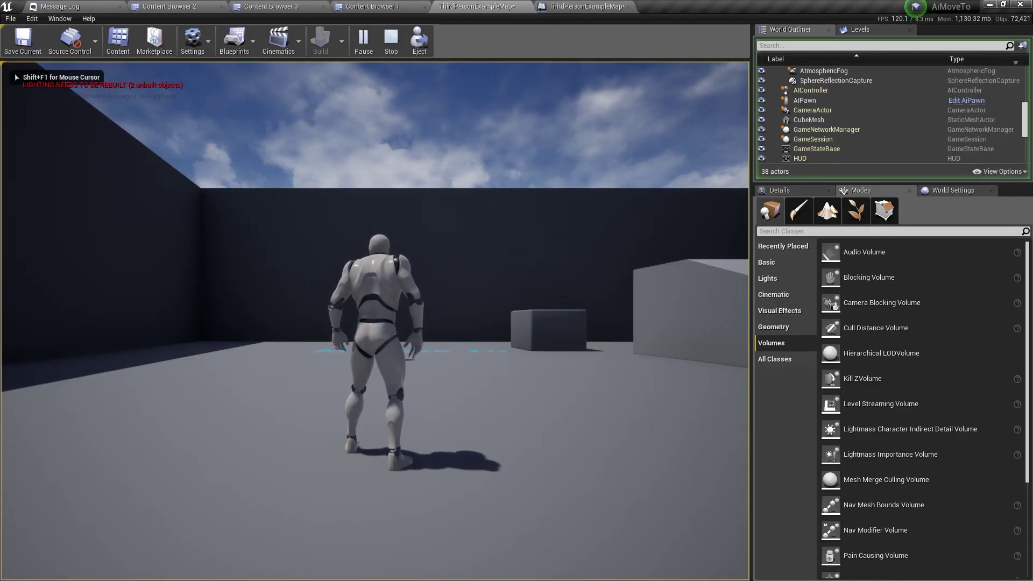
key(Escape)
Select TargetPoint above the arena, examine its position relative to the navigation mesh, and return to the level blueprint.
click(428, 209)
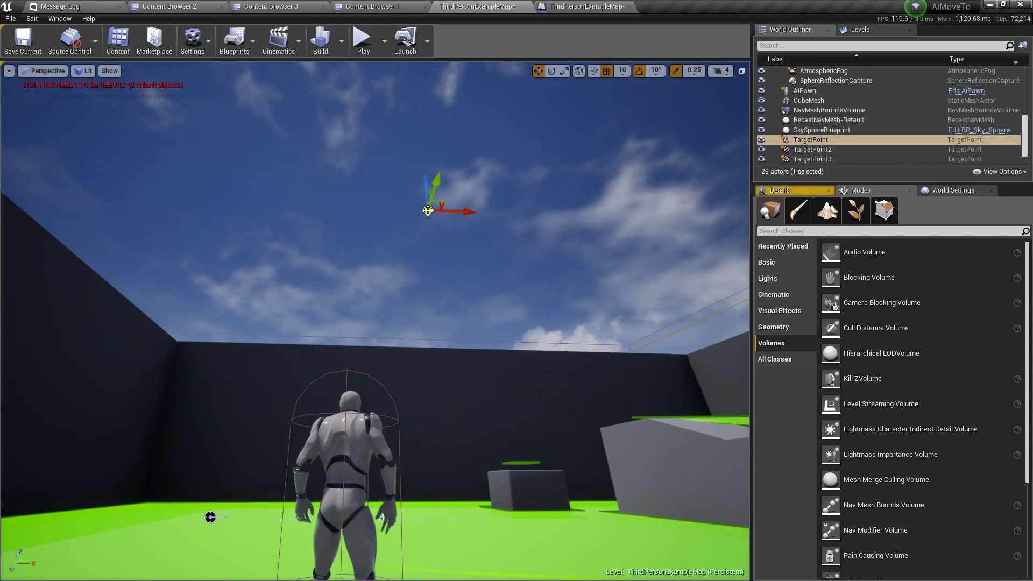
right_drag(428, 209, 456, 251)
mouse_move(333, 334)
right_down()
mouse_move(339, 302)
mouse_move(322, 338)
right_up()
right_drag(409, 229, 383, 228)
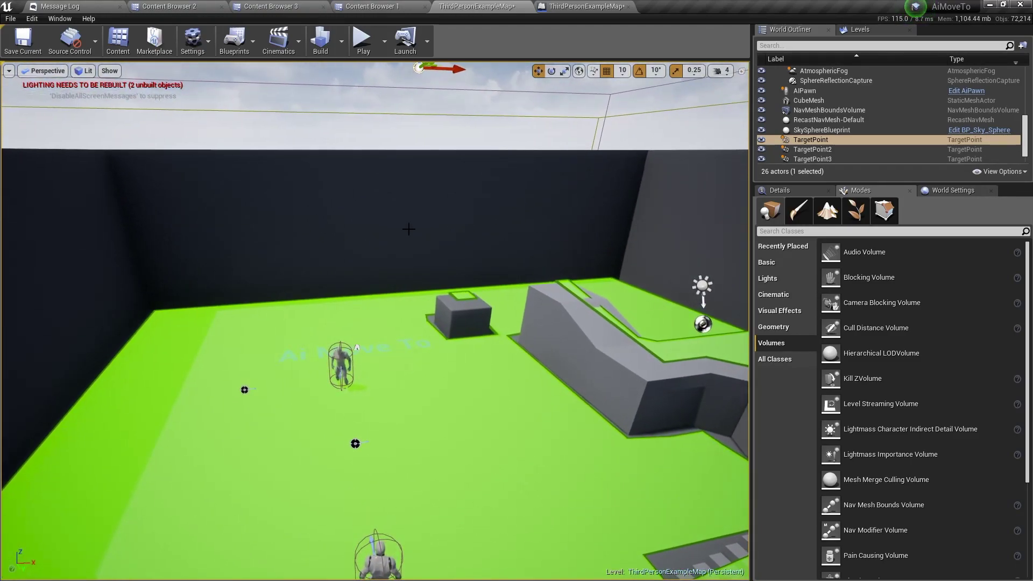
click(560, 6)
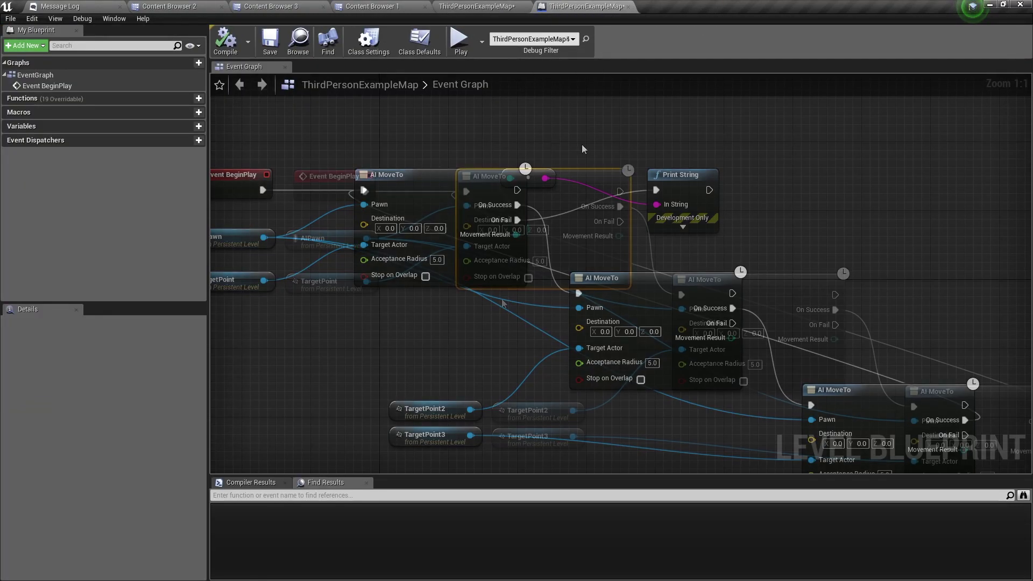